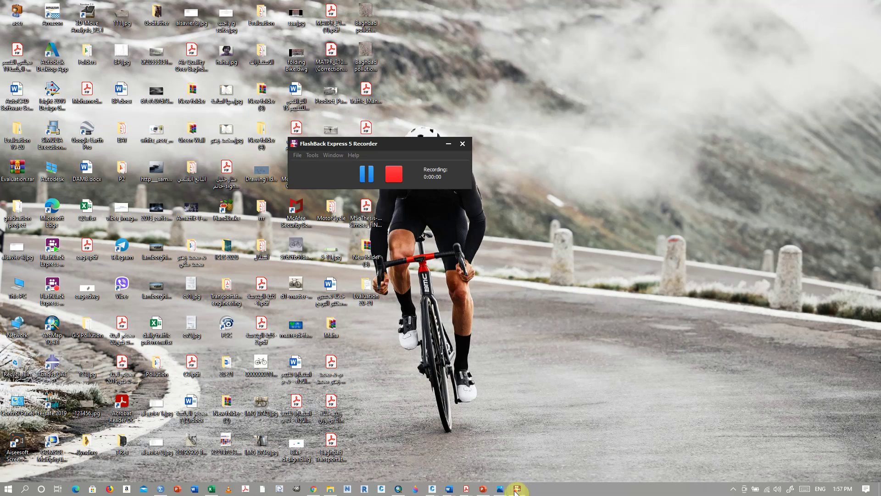
Step: Bring Drawing3 forward in Civil 3D, then switch to the AutoCAD Software presentation
click(432, 489)
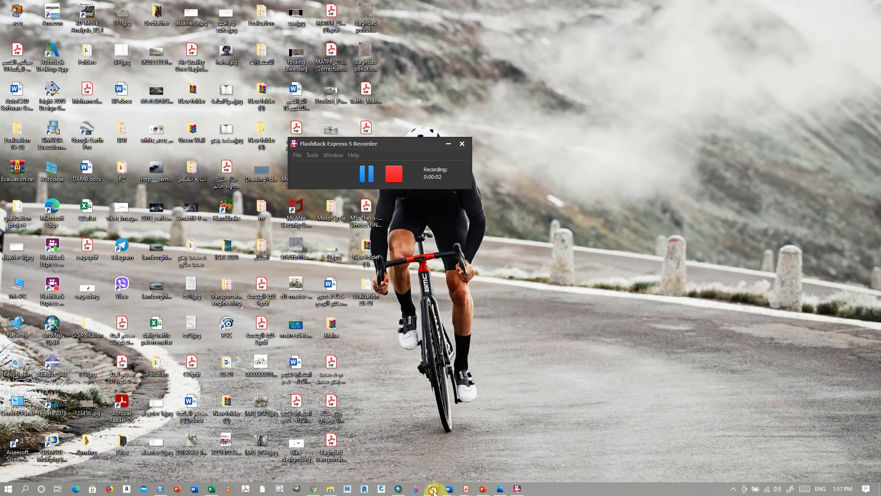
click(504, 461)
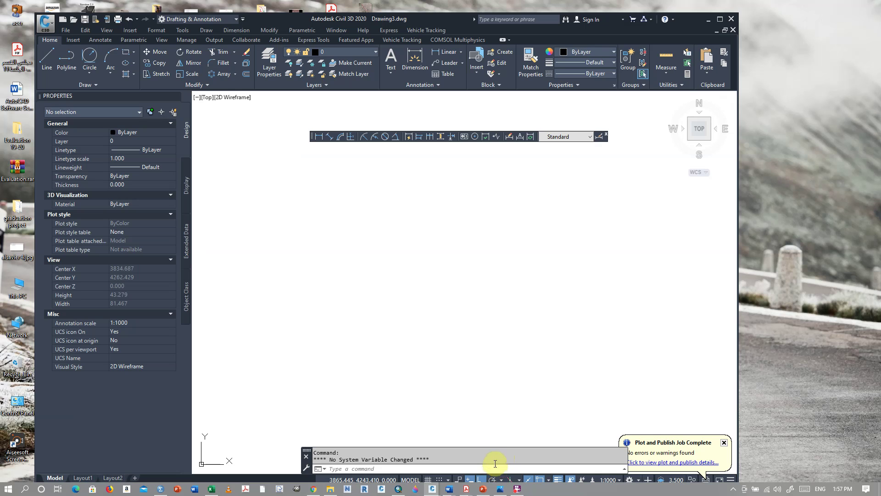
mouse_move(483, 488)
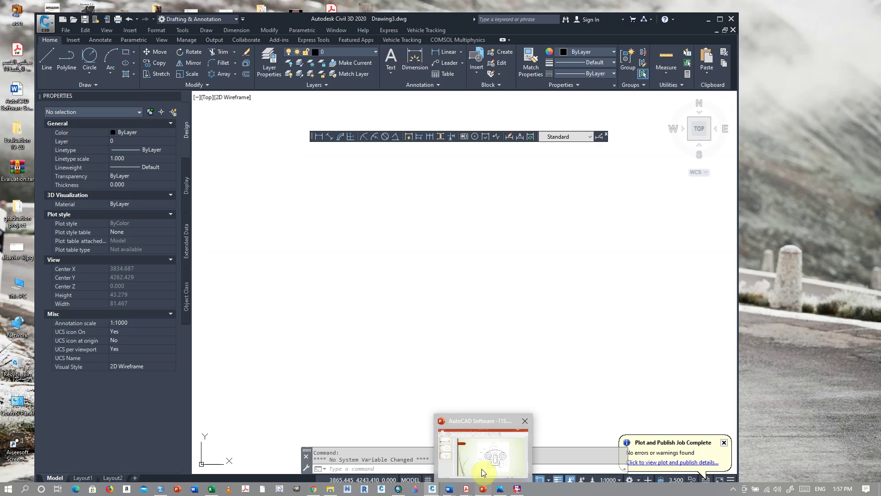
click(482, 468)
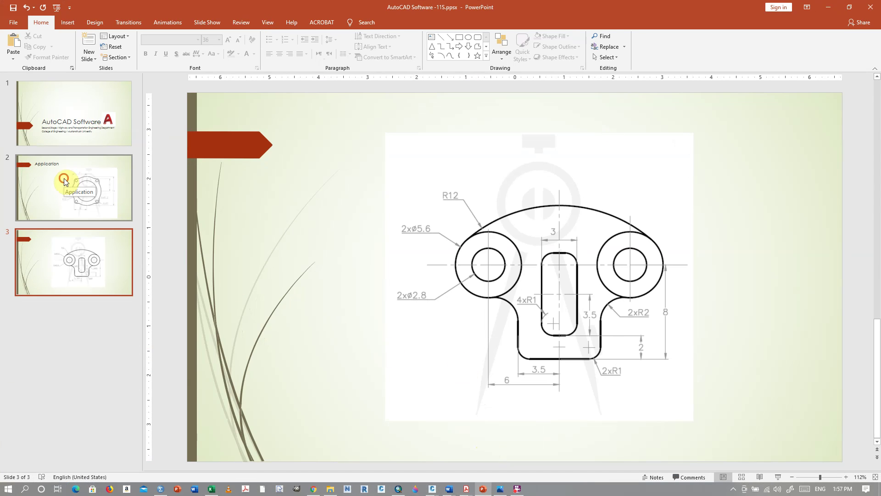
Step: Review the dimensioned flange plate on the Application slide, then return to Drawing3
click(64, 178)
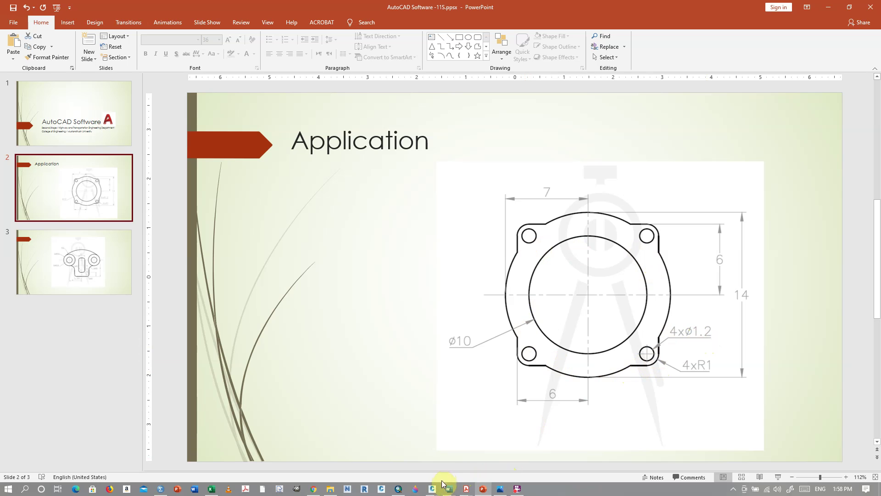
mouse_move(433, 489)
click(516, 462)
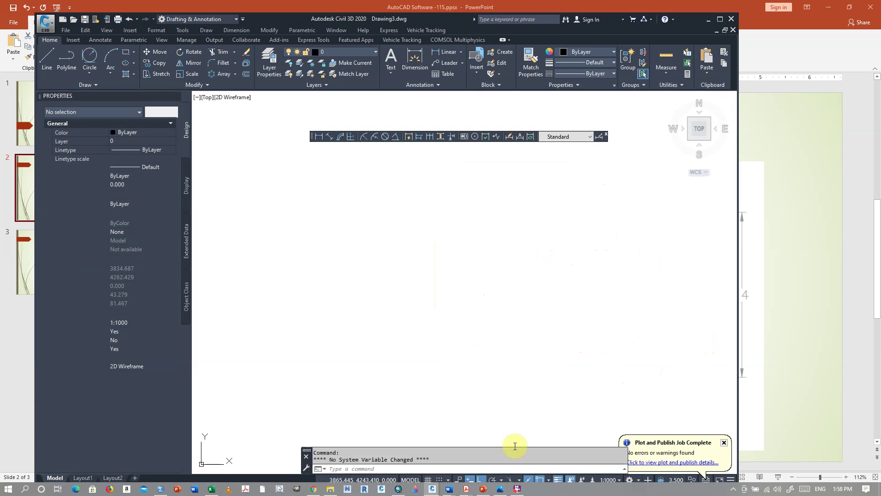
Step: Draw a radius-5 circle by centre and radius for the Ø10 bore
click(91, 71)
click(97, 88)
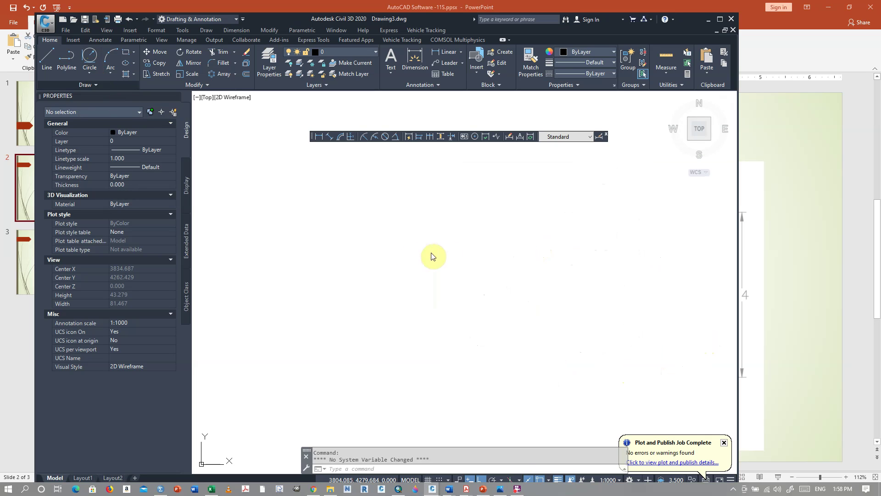
click(450, 250)
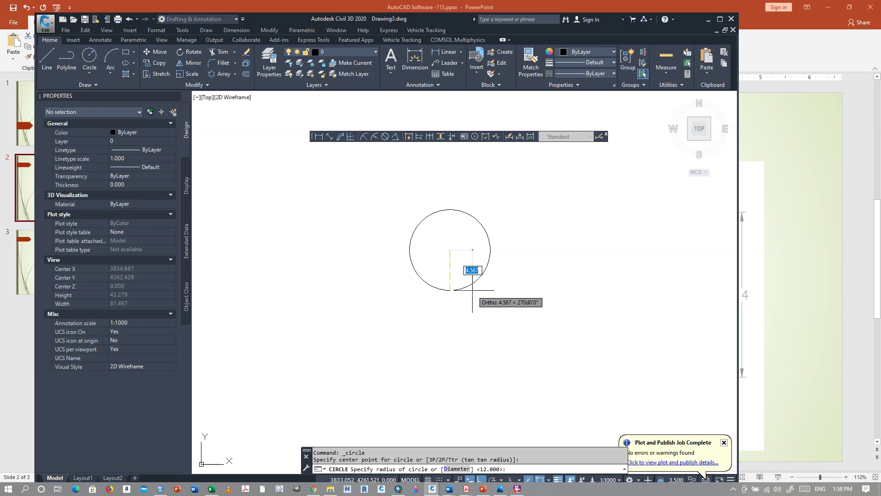
text(5)
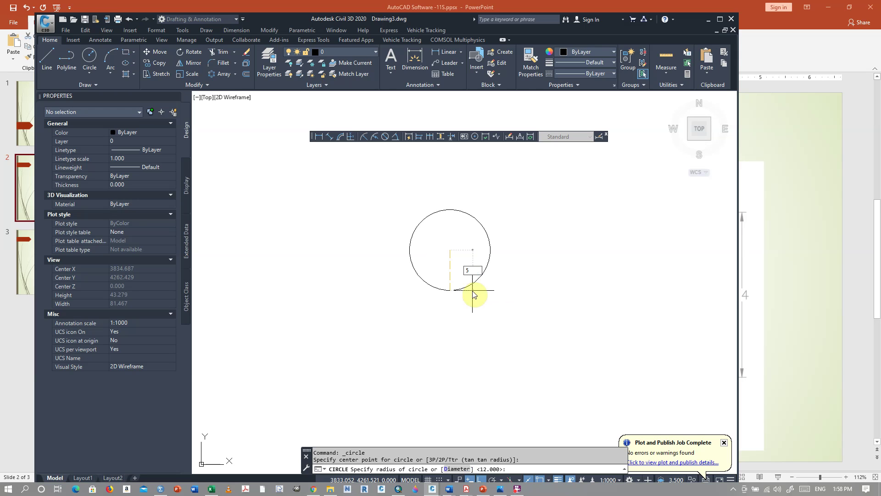
key(Return)
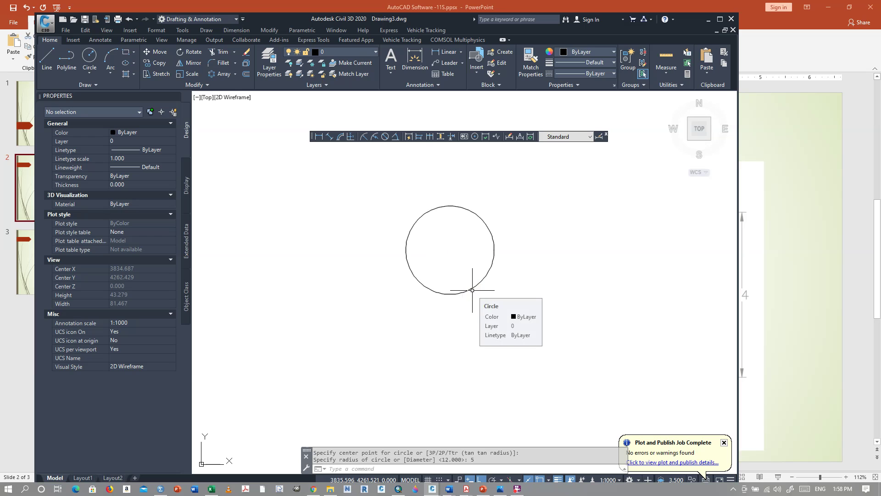
Step: Check the reference plate, then add a concentric radius-7 circle at the same centre
click(808, 330)
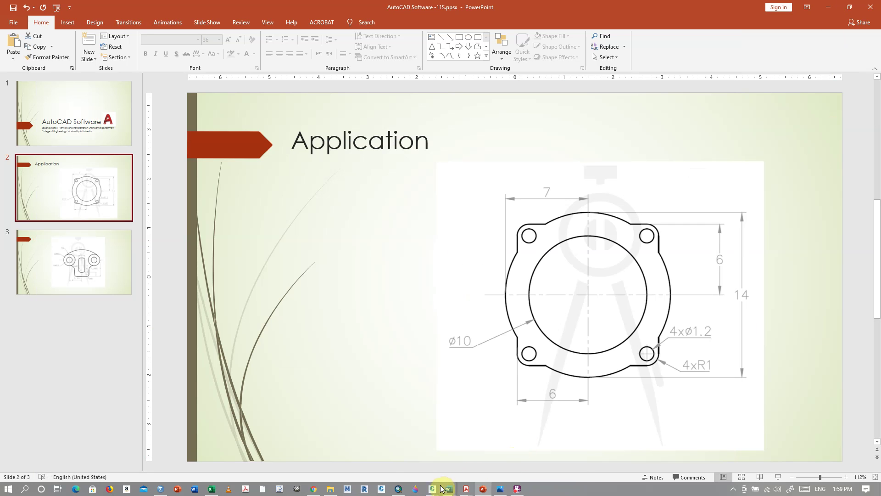
mouse_move(432, 488)
click(544, 466)
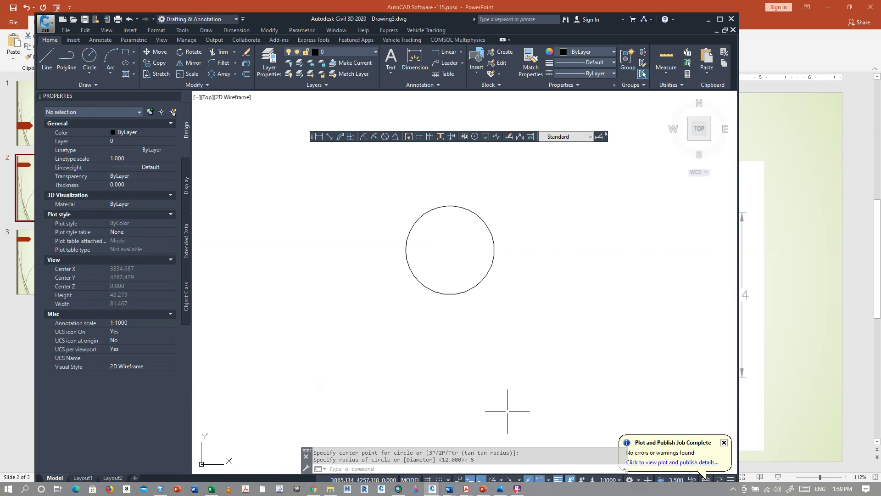
click(91, 59)
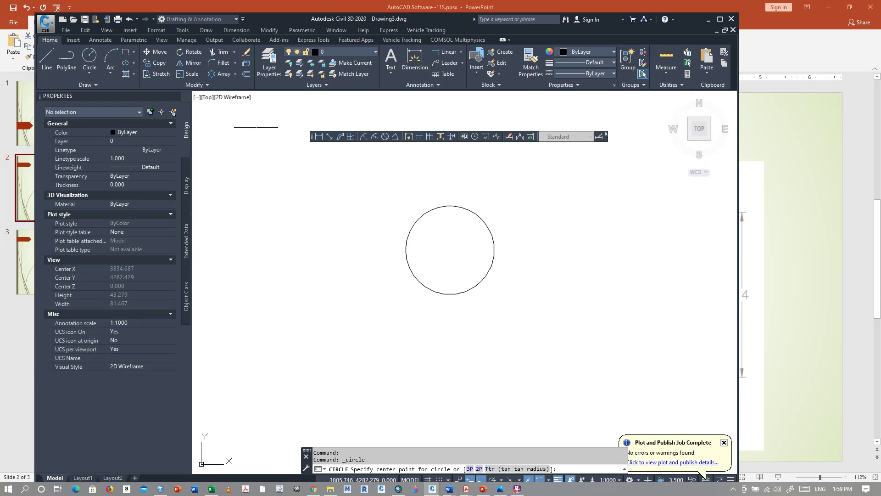
click(449, 250)
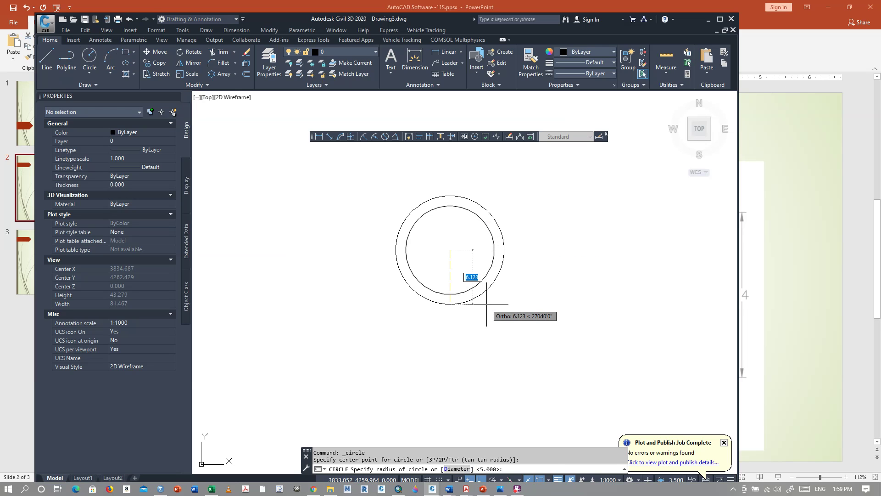
text(7)
key(Return)
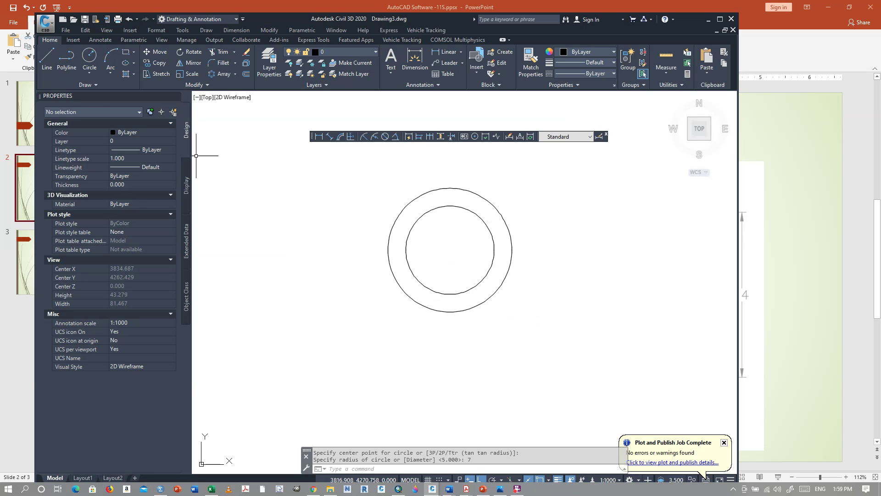
Step: Draw a 6-unit line from the circles' centre to the right
click(47, 57)
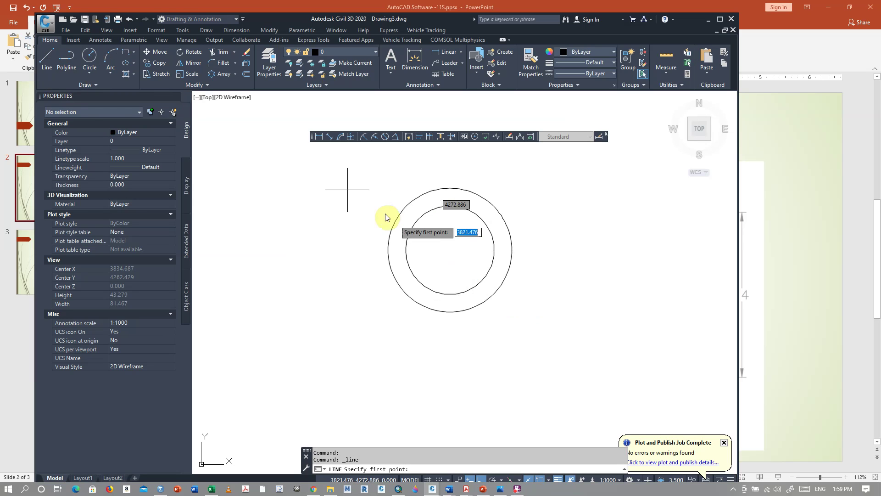
click(450, 250)
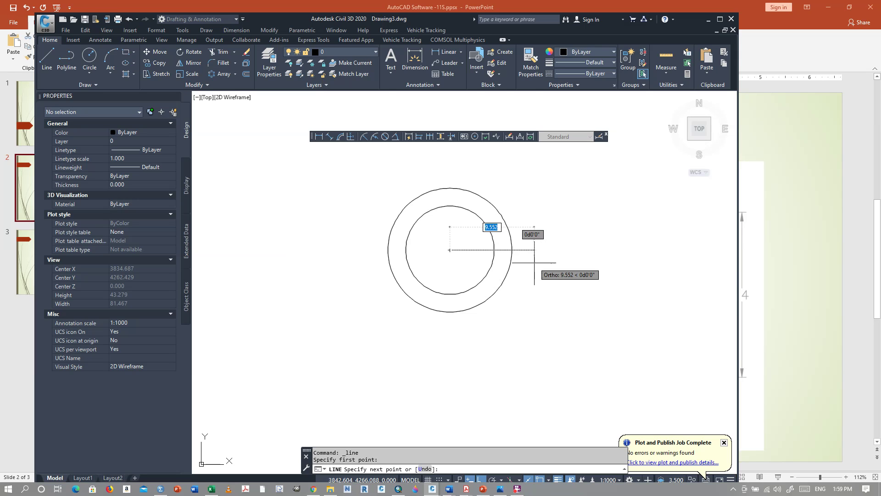
text(6)
key(Return)
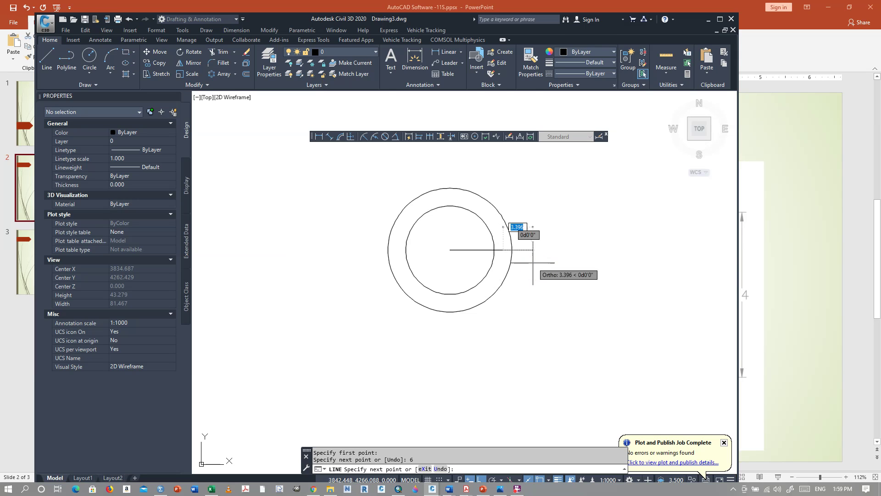
right_click(536, 265)
click(545, 272)
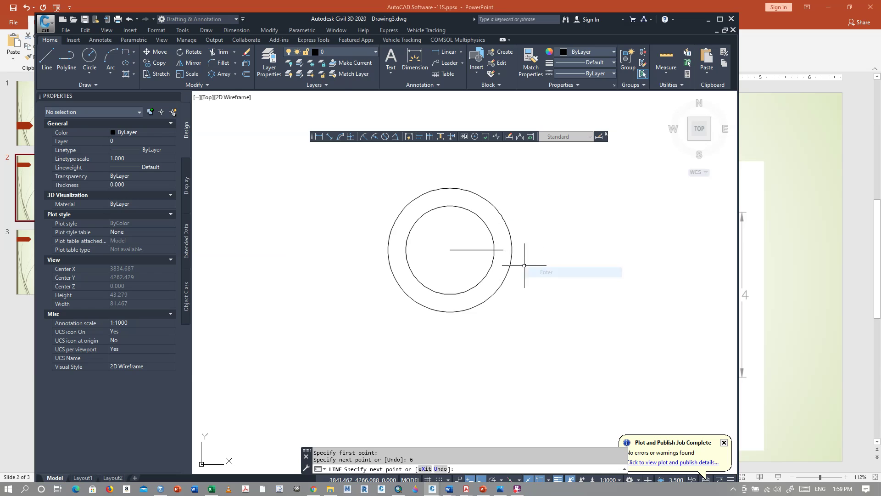
scroll(480, 256, up, 4)
Step: Copy that line 6 units to the left, spanning both sides of the centre
click(477, 239)
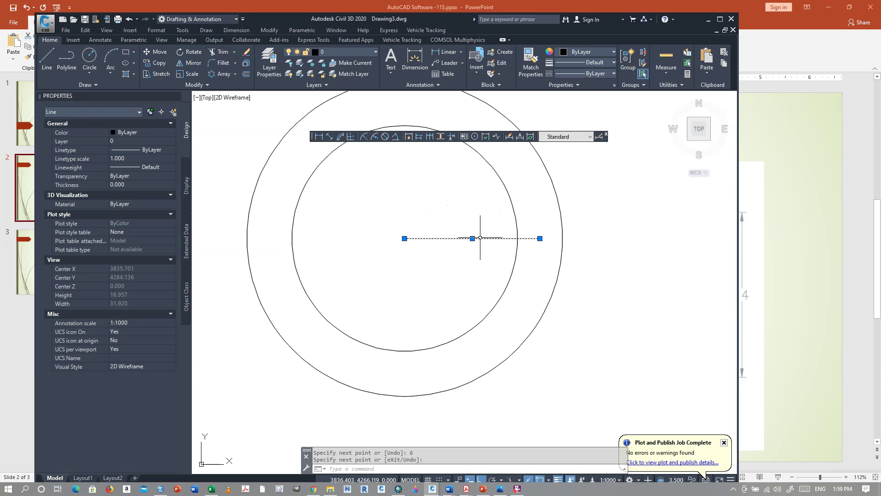
right_click(502, 238)
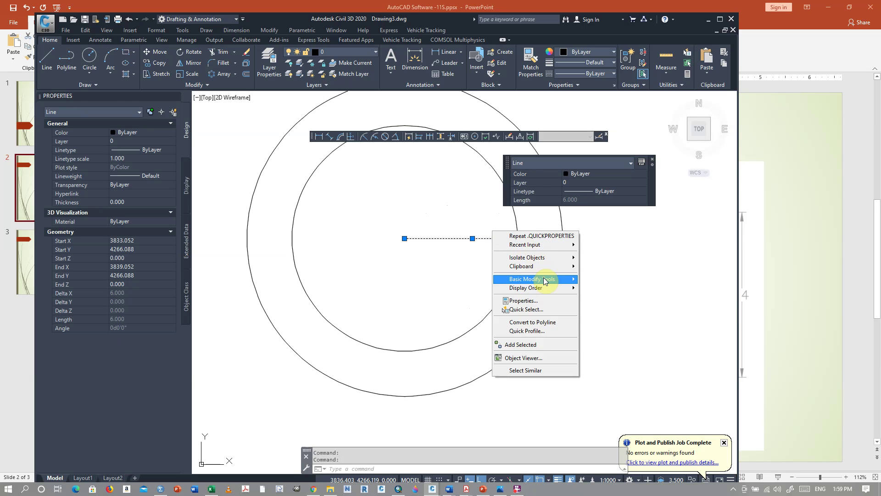
mouse_move(532, 279)
click(597, 292)
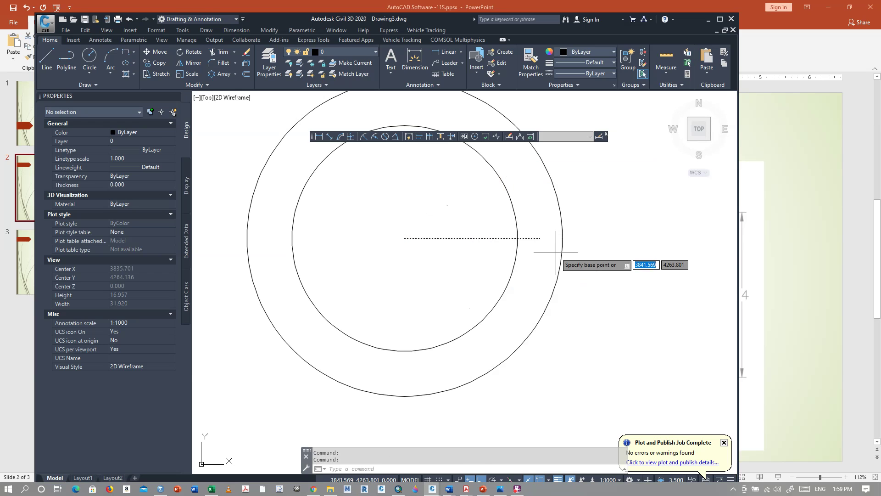
click(540, 238)
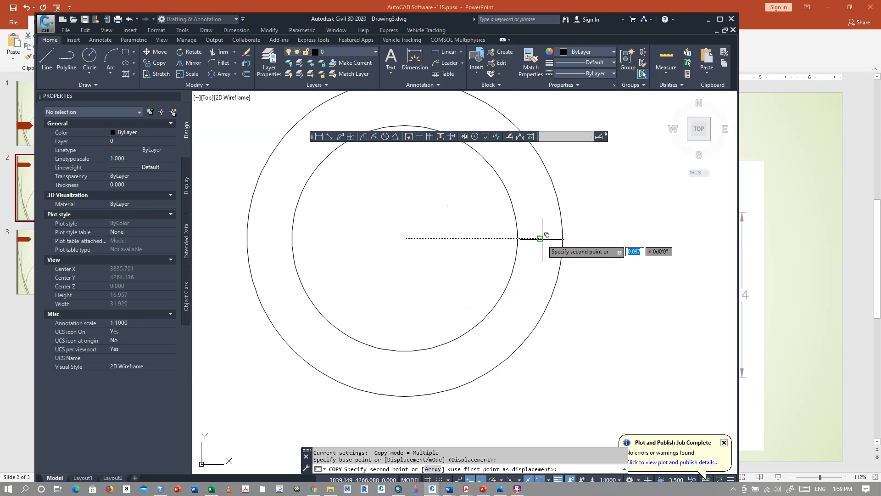
click(404, 238)
right_click(415, 202)
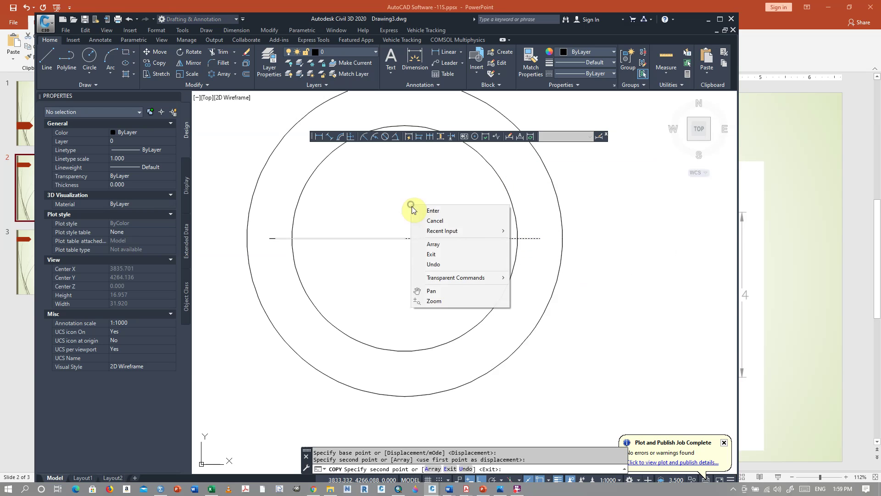
click(419, 209)
scroll(436, 273, down, 2)
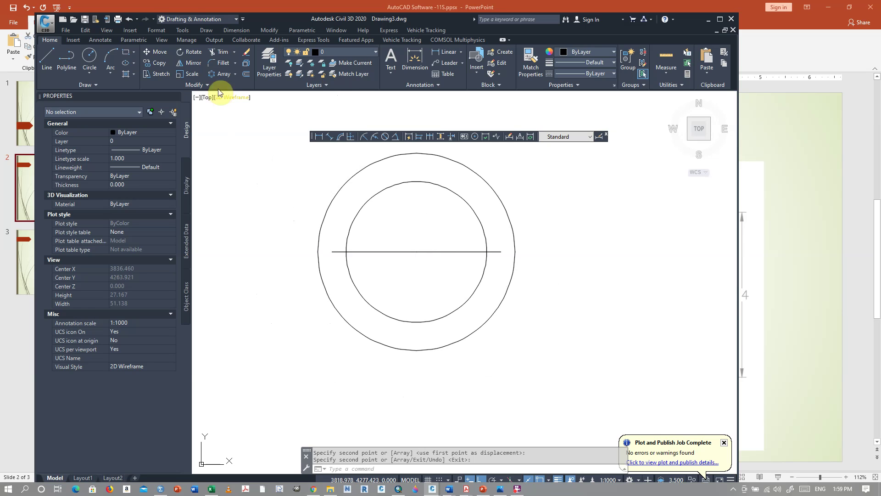
Step: Offset both halves of the centre line 6 units upward
click(246, 76)
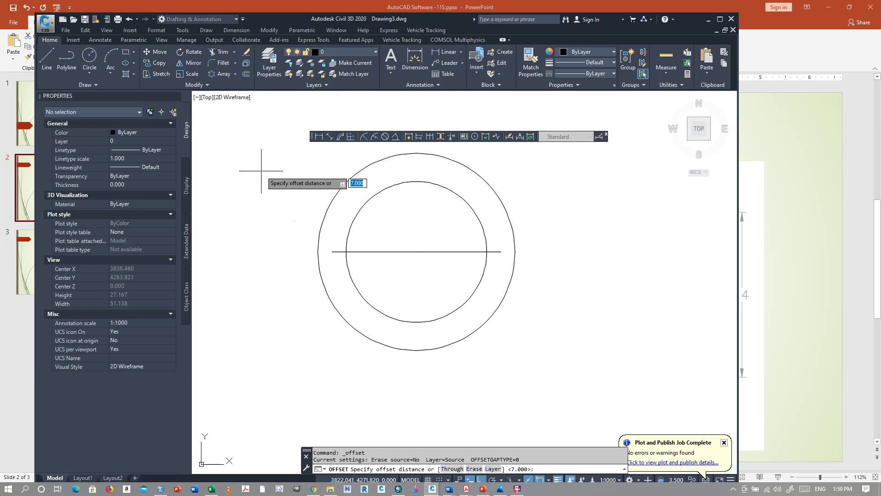
text(6)
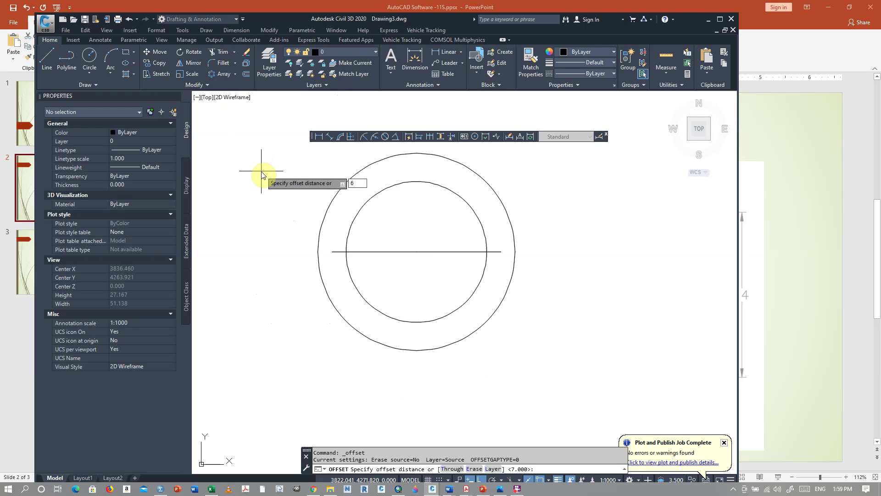
key(Return)
click(458, 250)
click(474, 155)
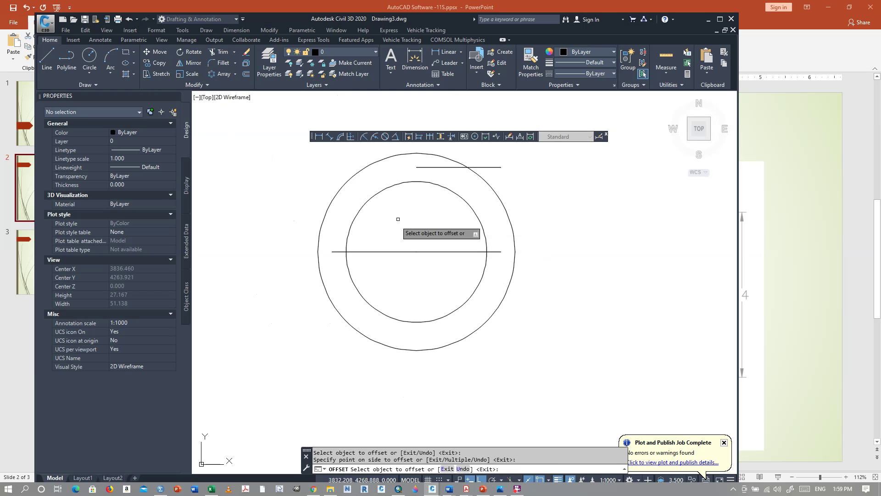
click(391, 254)
click(390, 173)
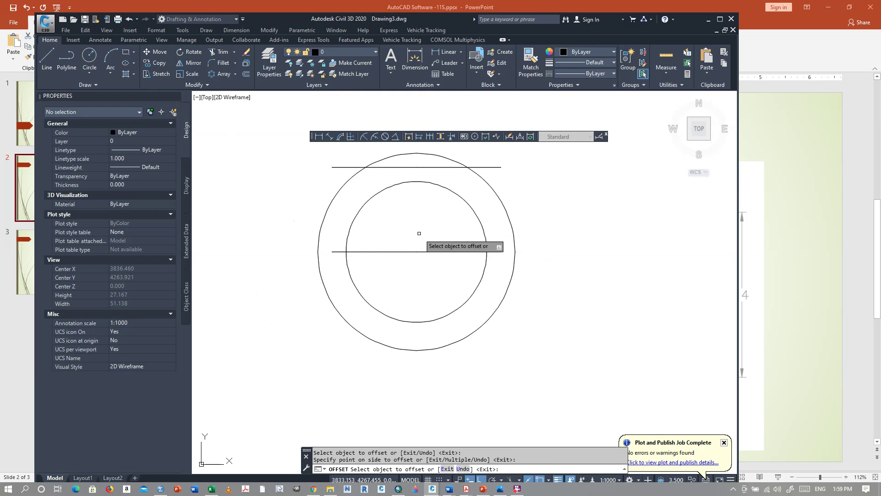
Step: Offset both halves of the centre line 6 units downward
click(448, 251)
click(449, 293)
click(393, 252)
click(391, 336)
right_click(543, 243)
click(560, 250)
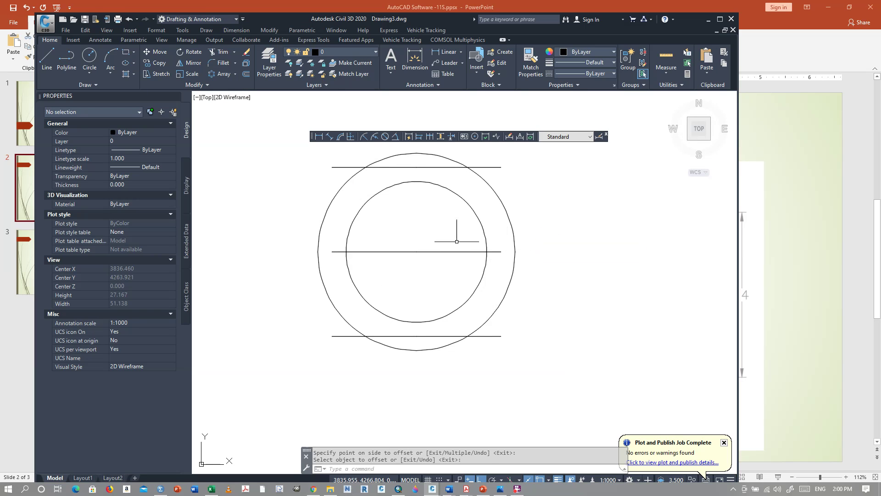
click(461, 234)
click(411, 225)
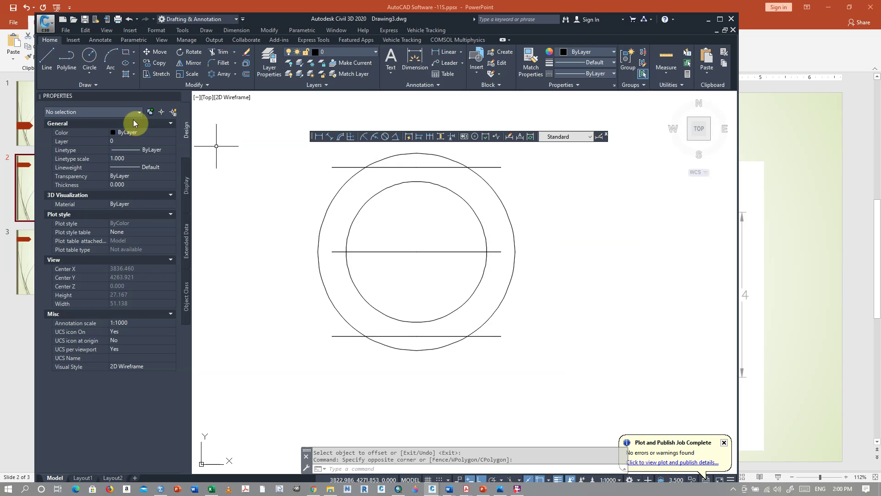
Step: Draw right and left vertical lines joining the top and bottom line ends into a square
click(51, 58)
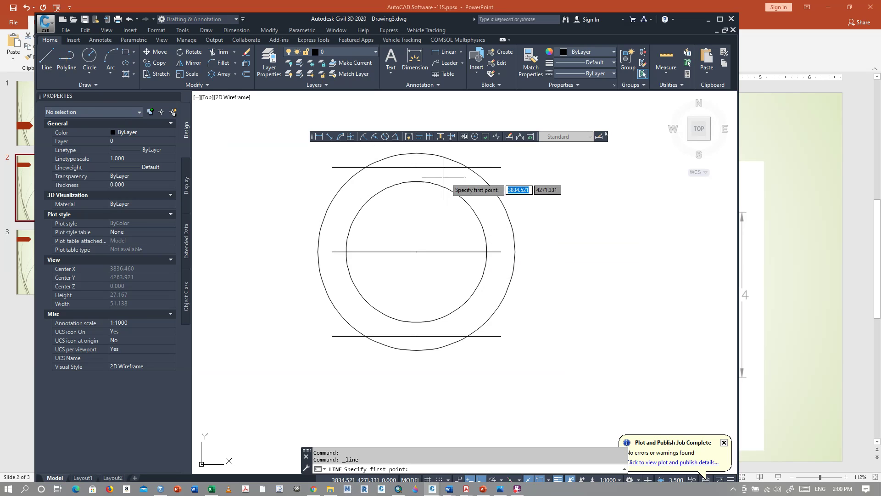
click(501, 167)
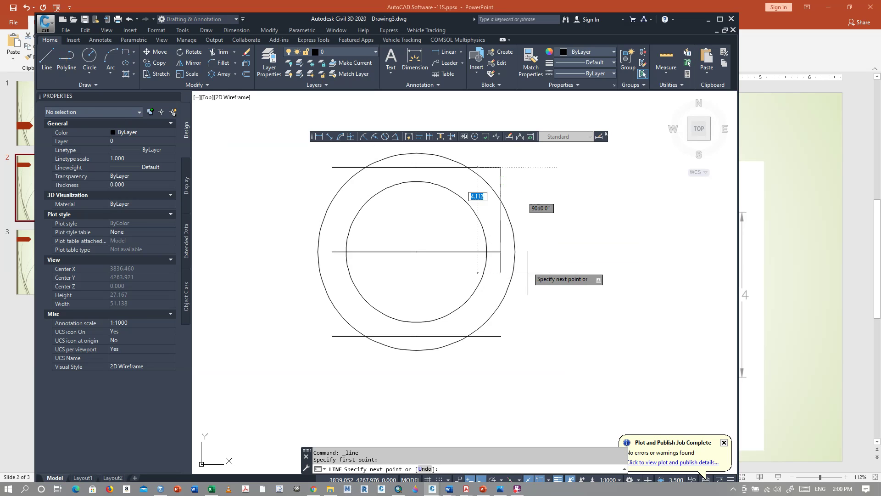
click(501, 336)
right_click(560, 309)
click(575, 315)
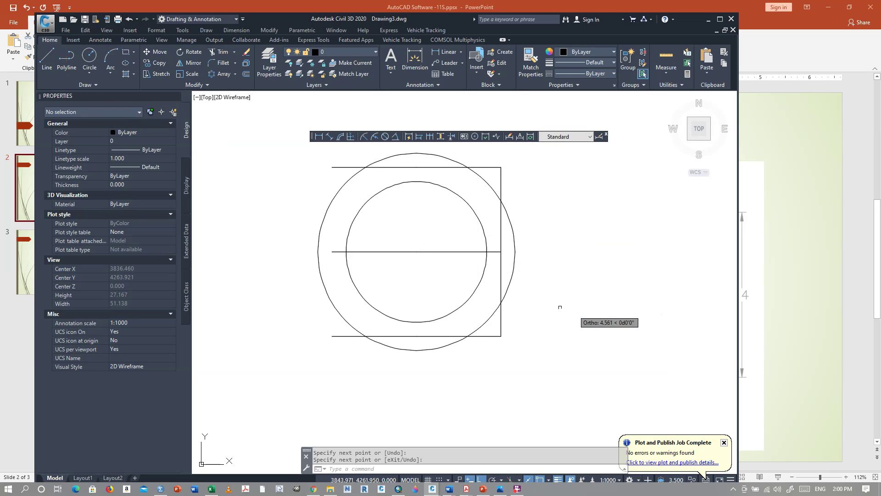
right_click(315, 184)
click(322, 184)
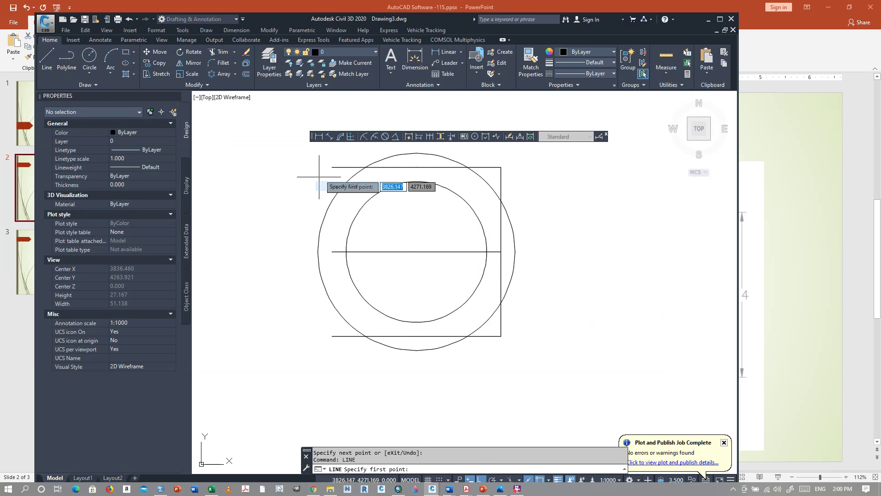
click(332, 167)
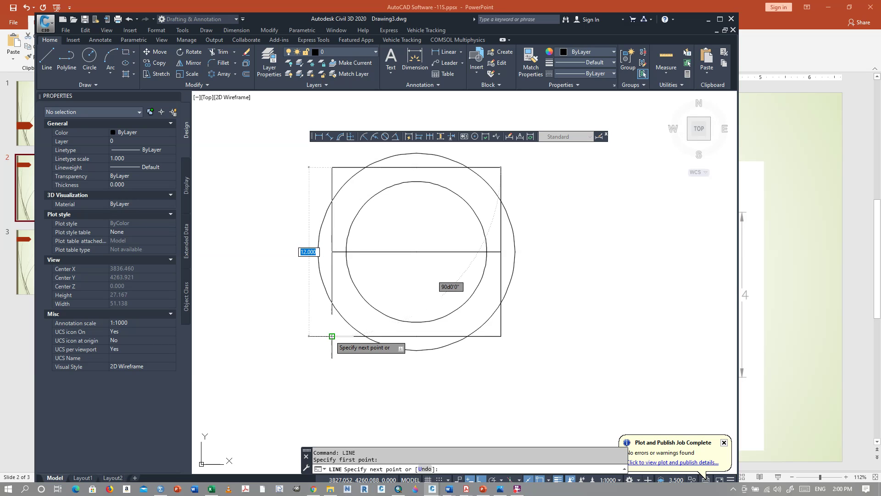
click(332, 335)
key(Return)
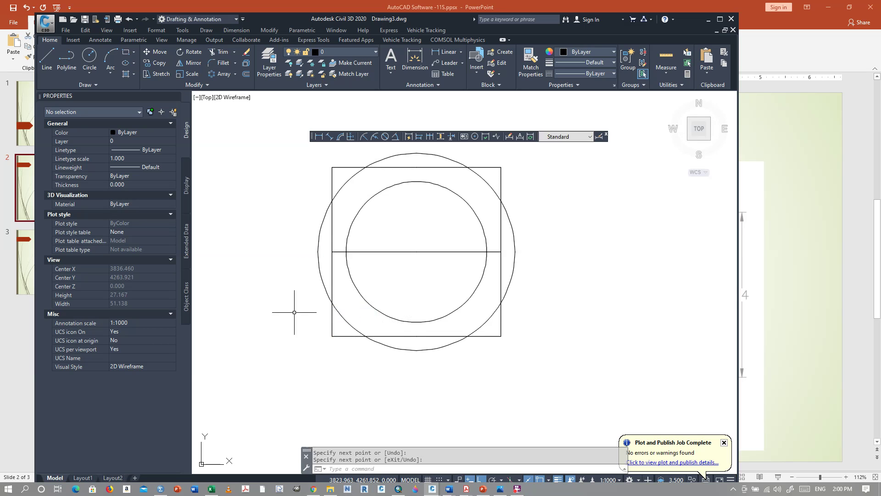
Step: Join the split bottom, top and middle horizontal lines into single lines
click(396, 335)
click(432, 336)
text(joi)
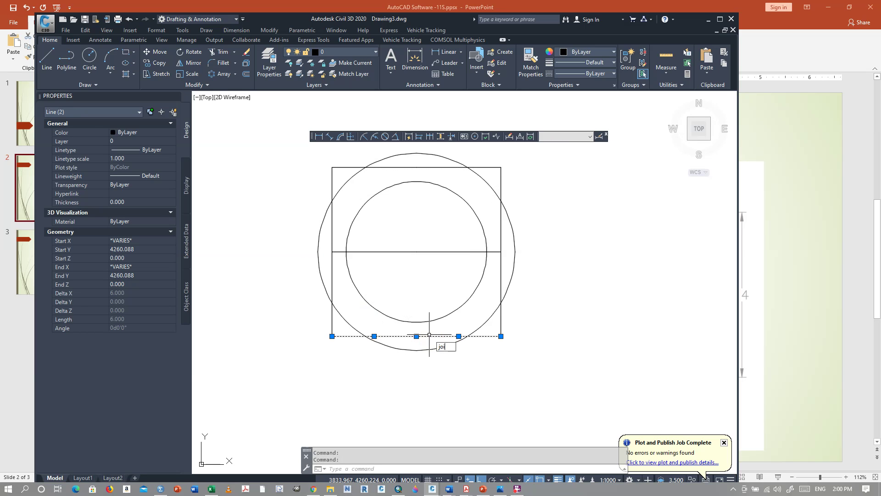
key(Return)
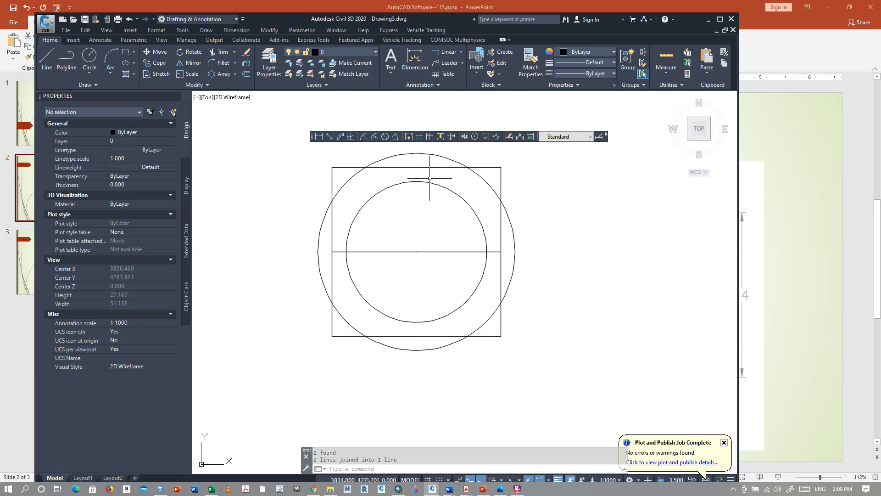
click(416, 167)
click(409, 178)
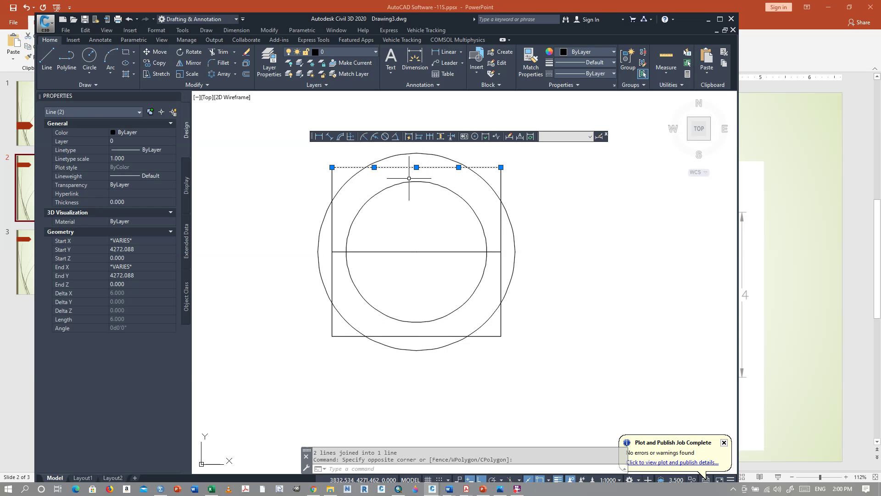
text(join)
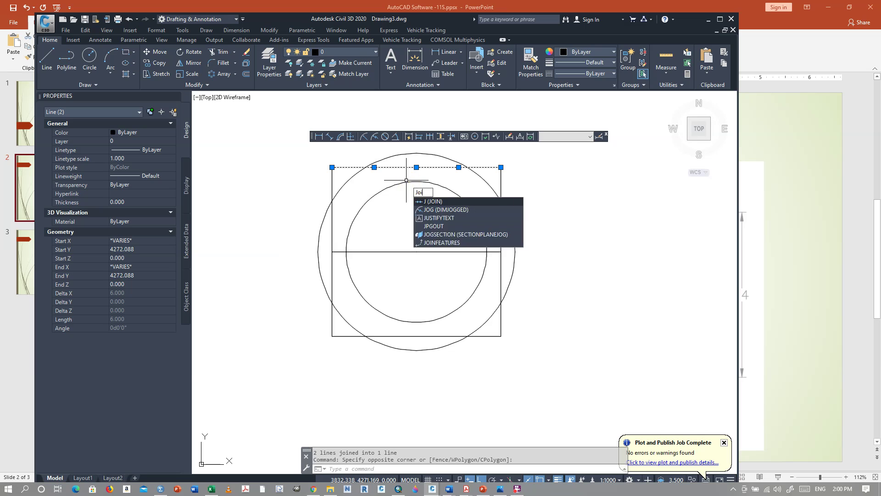
key(Return)
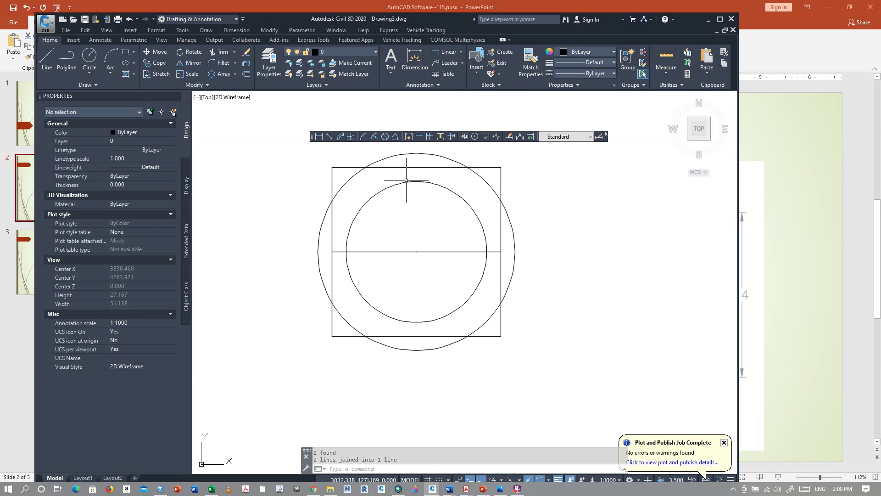
click(435, 226)
click(389, 267)
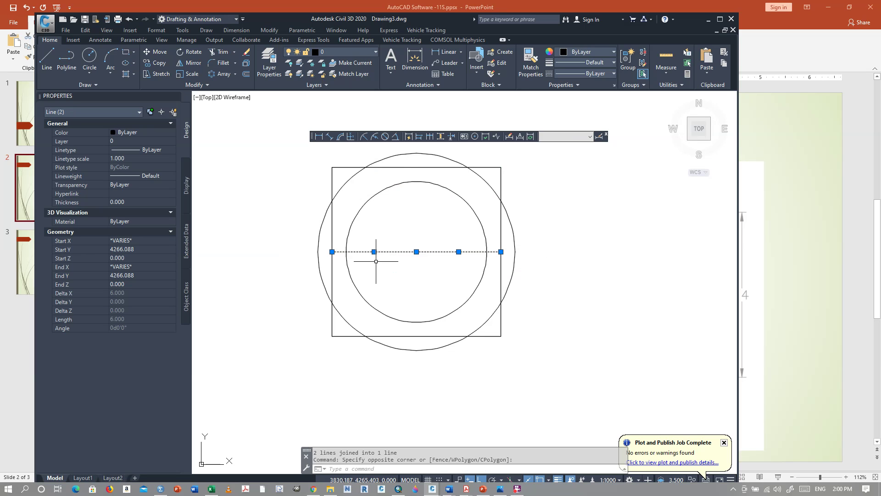
text(jo)
text(n)
key(Return)
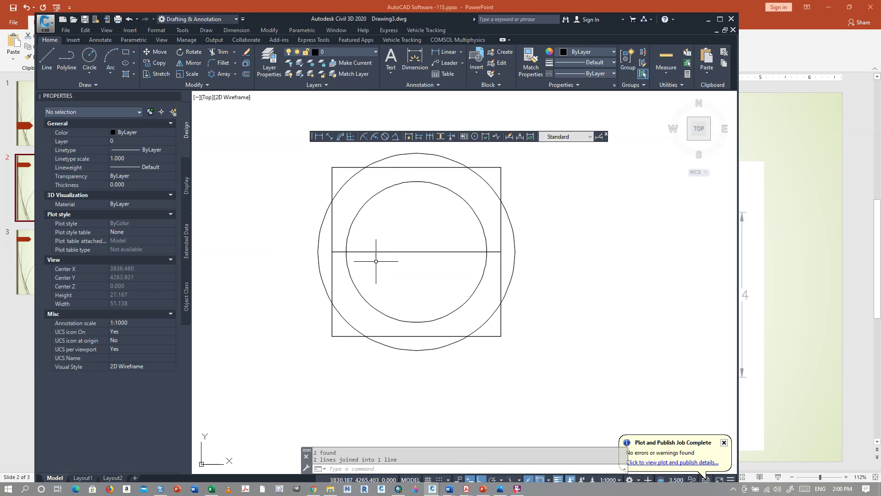
Step: Grip-stretch both ends of the horizontal centre line 3 units outward, to 18 units long
click(443, 248)
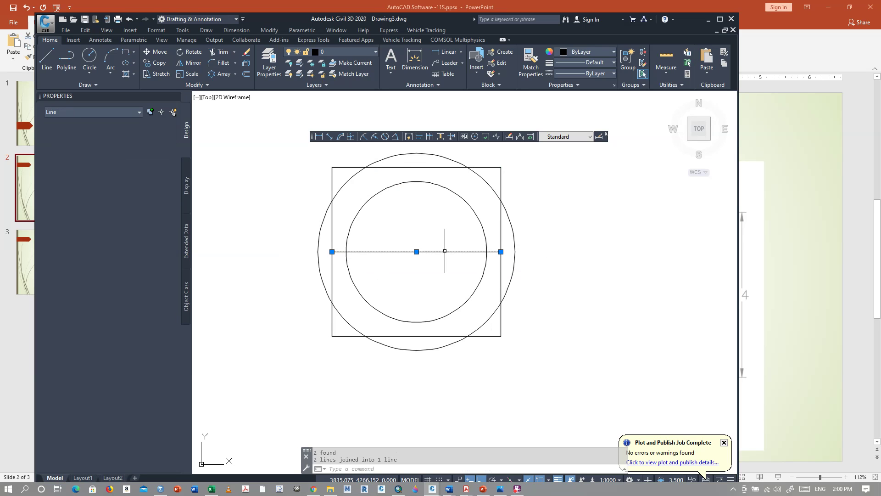
click(501, 252)
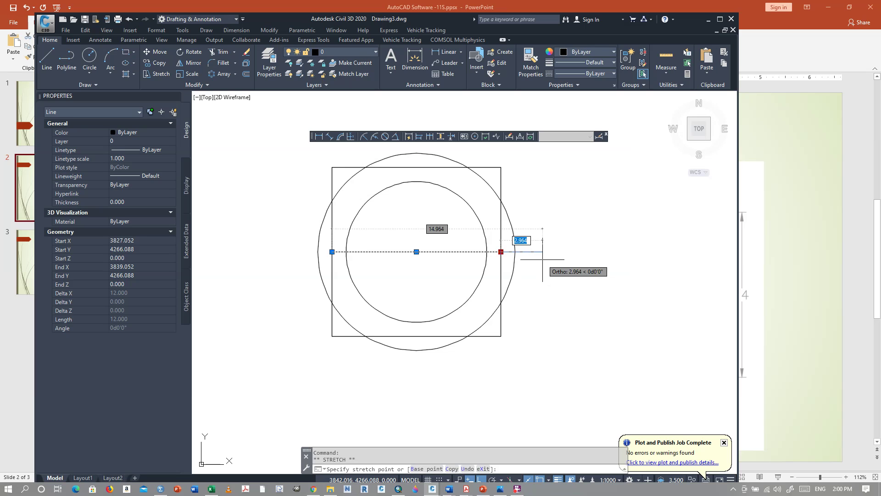
text(3)
key(Return)
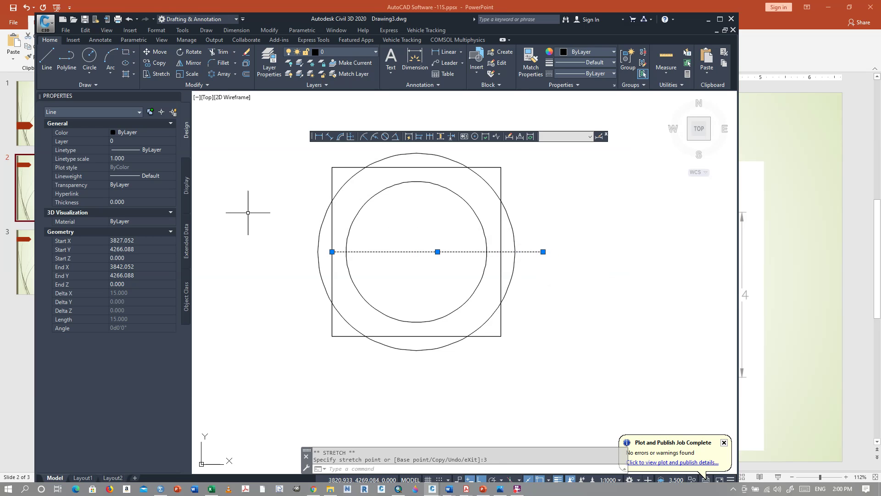
click(332, 251)
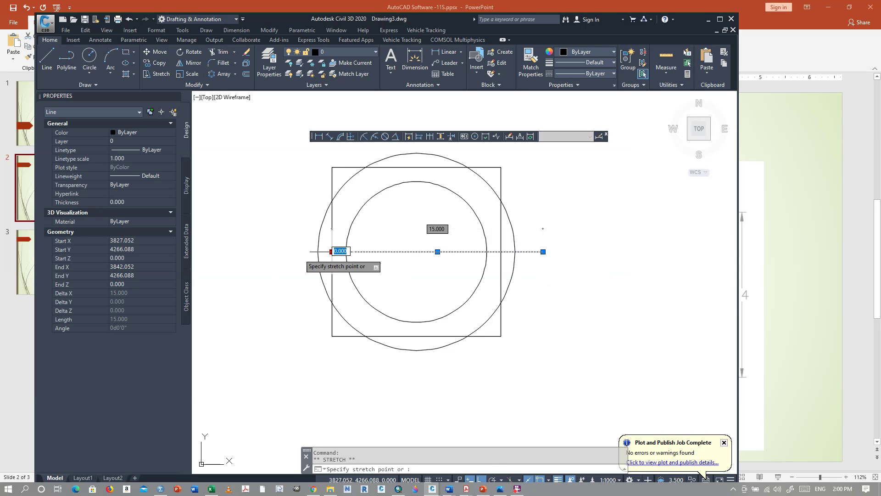
text(3)
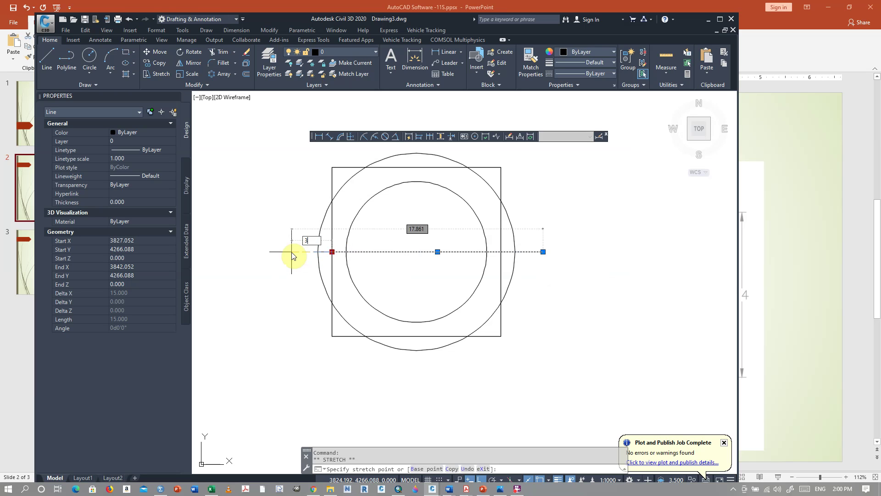
key(Return)
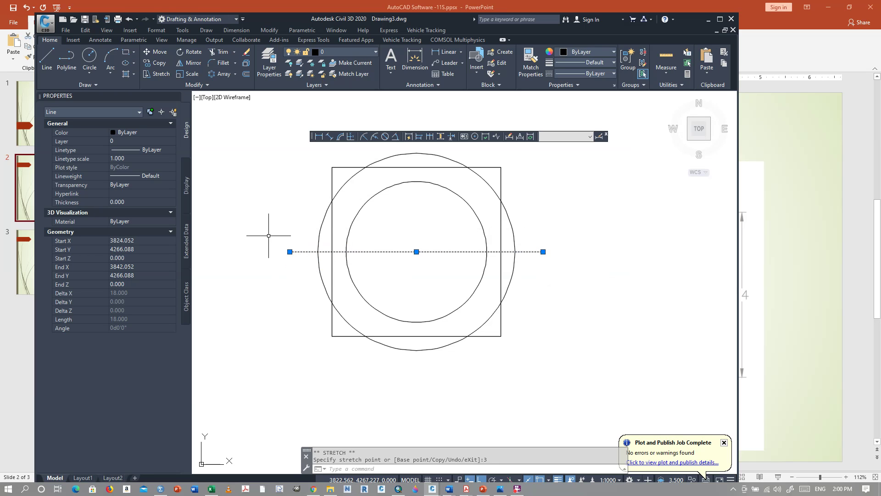
key(Escape)
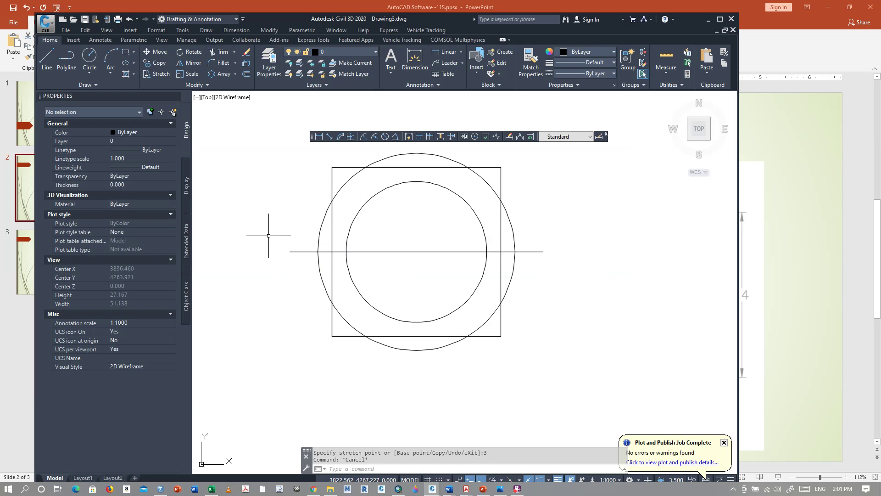
Step: Copy the square's left side to the centre as a vertical centre line
click(333, 176)
right_click(331, 176)
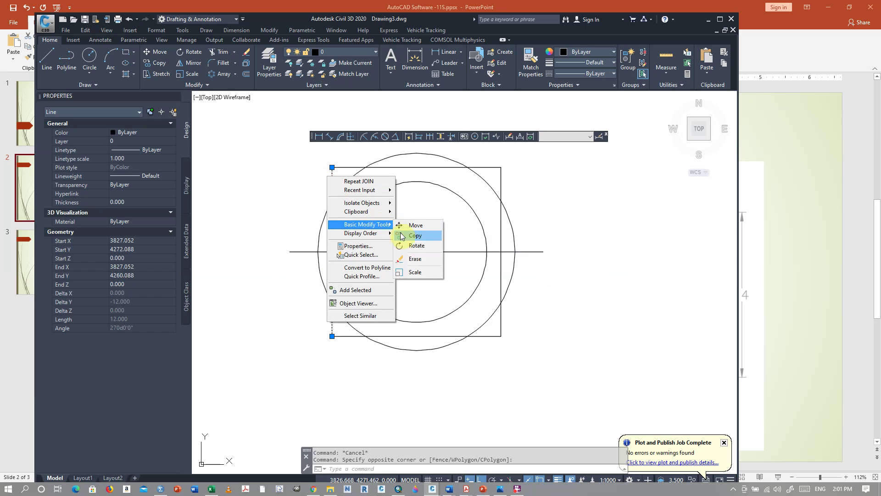
click(403, 233)
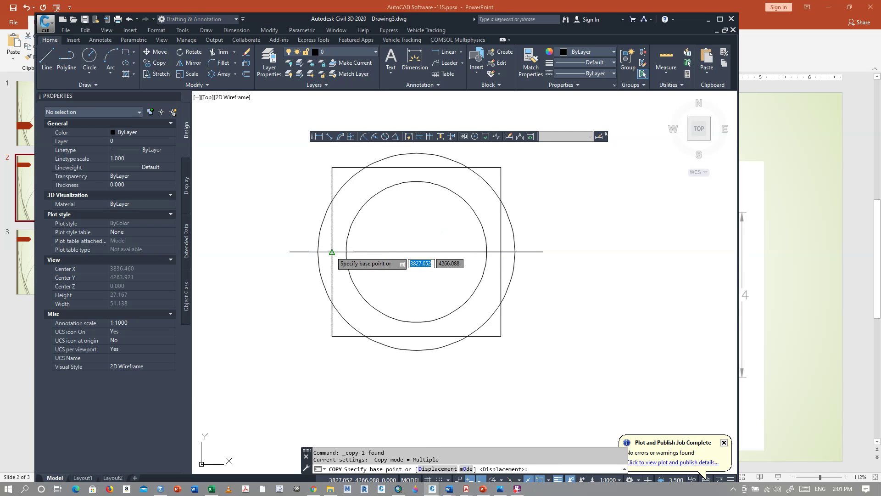
click(332, 252)
right_click(439, 236)
click(459, 245)
click(417, 225)
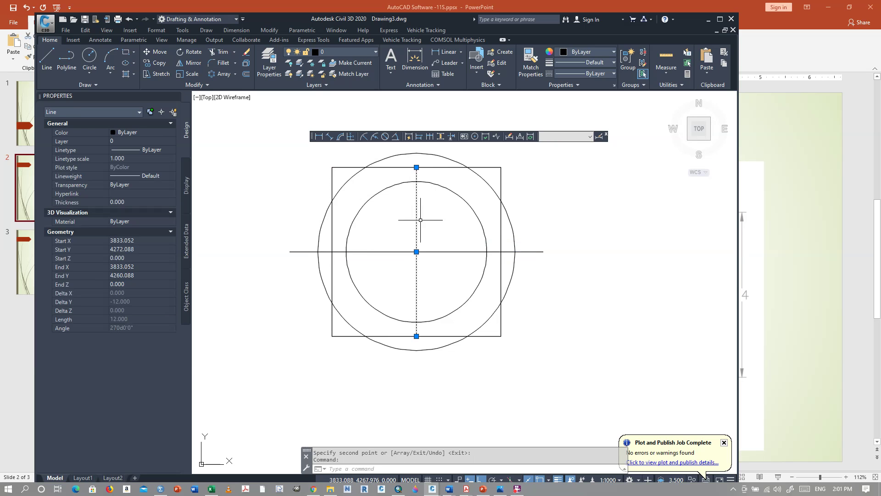
scroll(417, 194, up, 2)
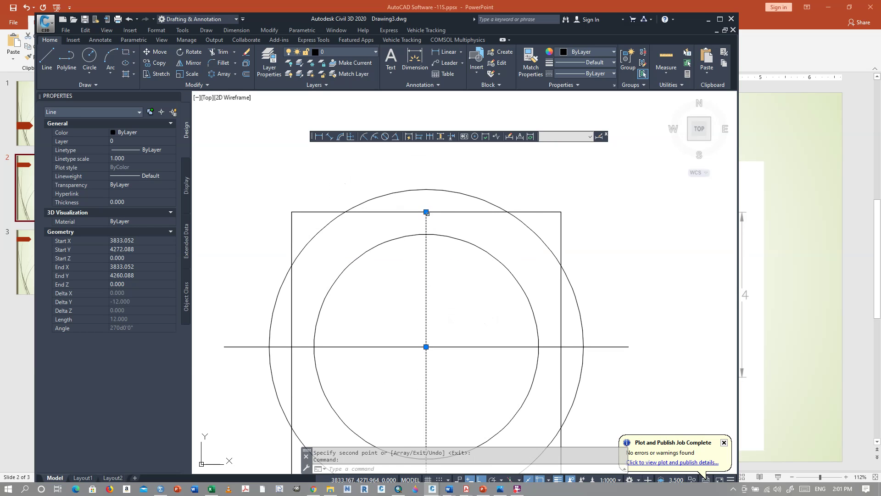
Step: Stretch the vertical centre line 3 units at top and bottom, to 18 units long
click(426, 212)
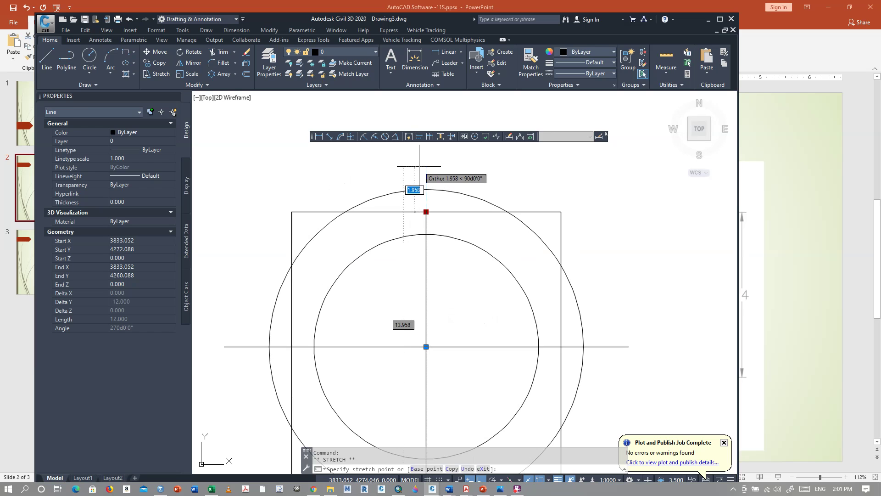
text(3)
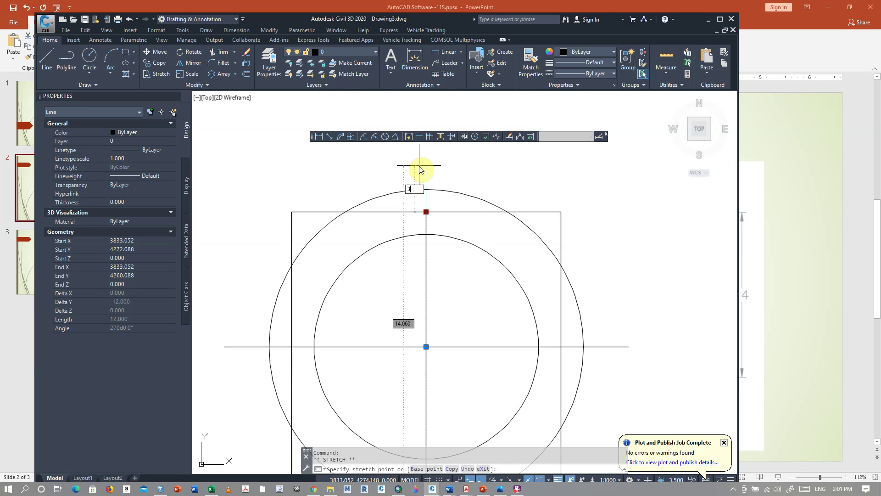
key(Return)
scroll(427, 204, down, 2)
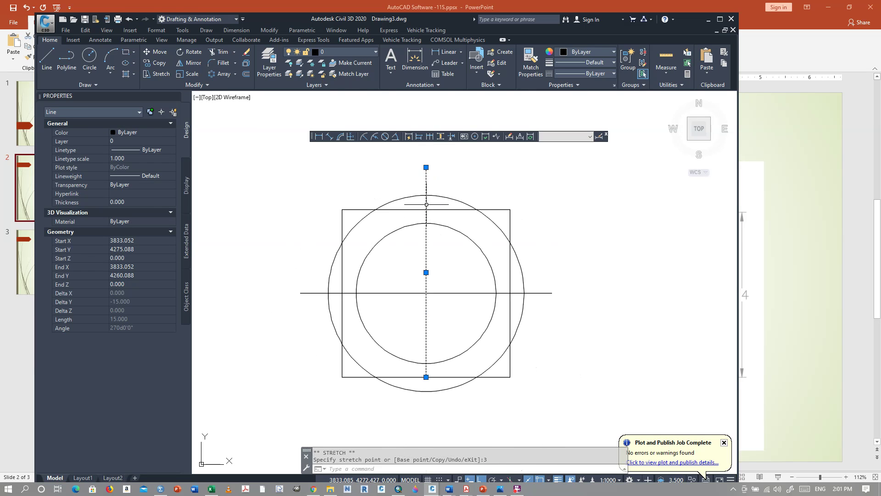
scroll(396, 405, down, 4)
scroll(401, 380, up, 6)
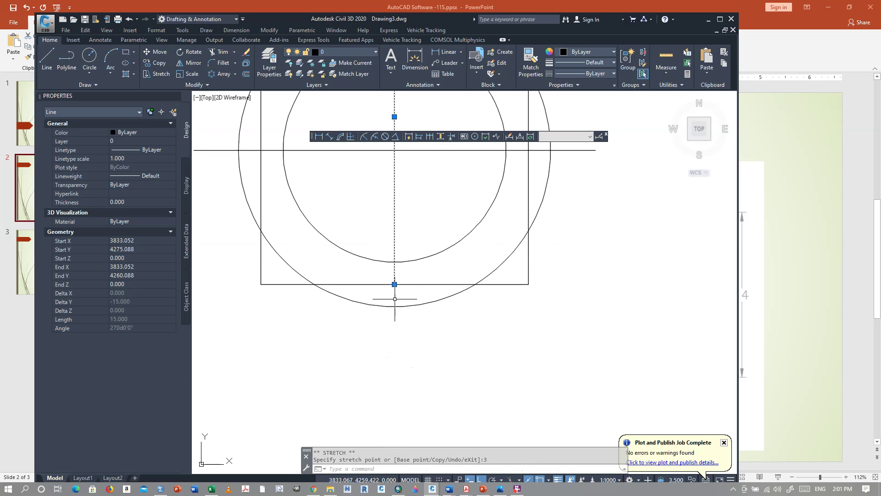
click(394, 284)
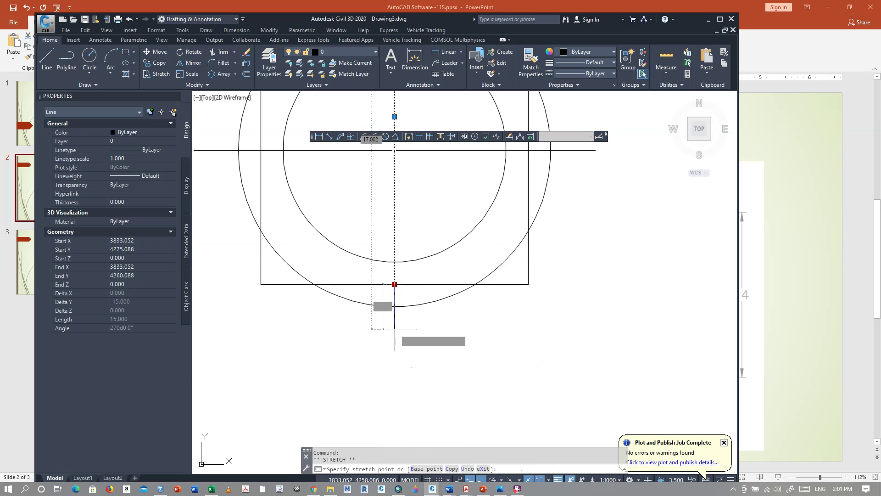
text(3)
key(Return)
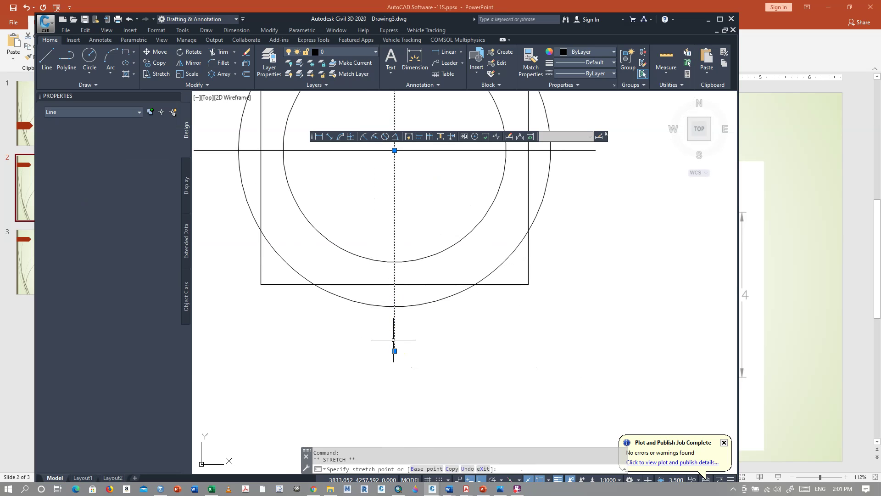
scroll(452, 361, down, 2)
click(445, 221)
Step: Give both selected centrelines the CENTER2 linetype and a light grey colour
click(432, 242)
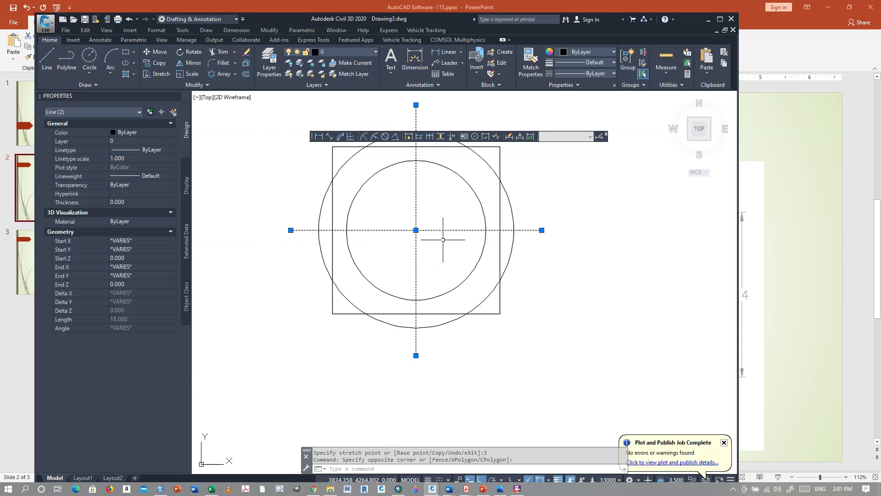
click(602, 74)
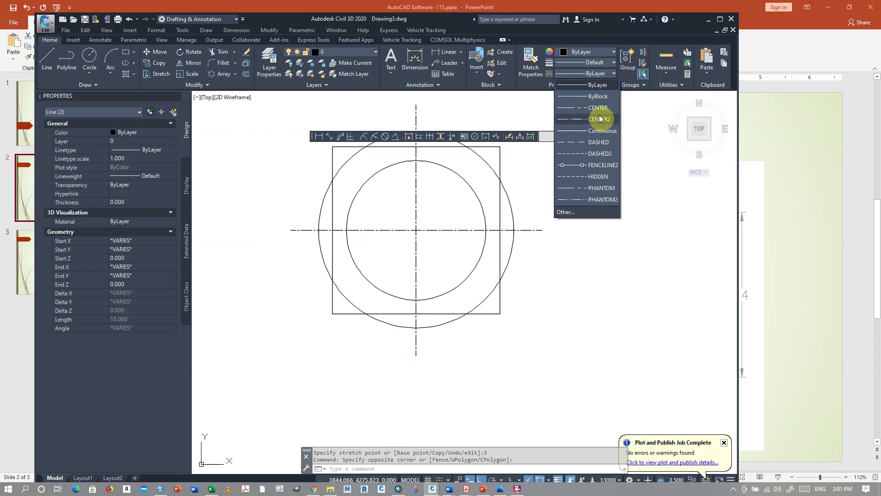
click(599, 119)
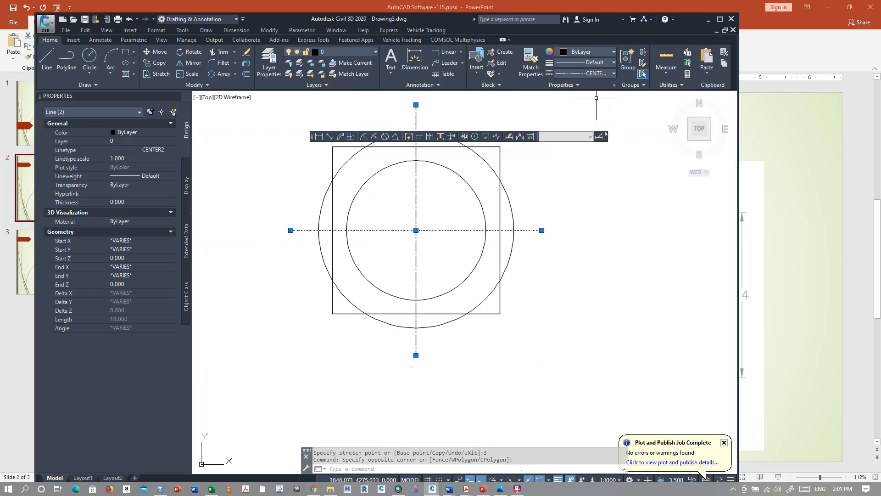
click(579, 53)
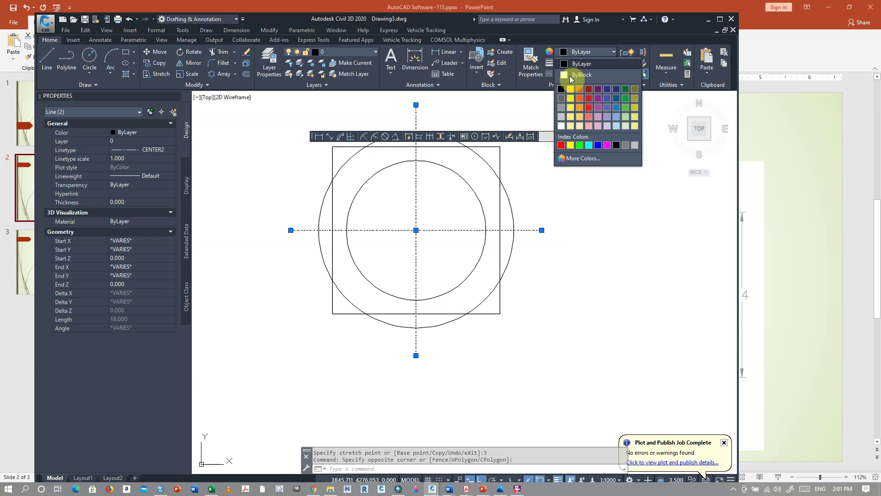
click(560, 114)
key(Escape)
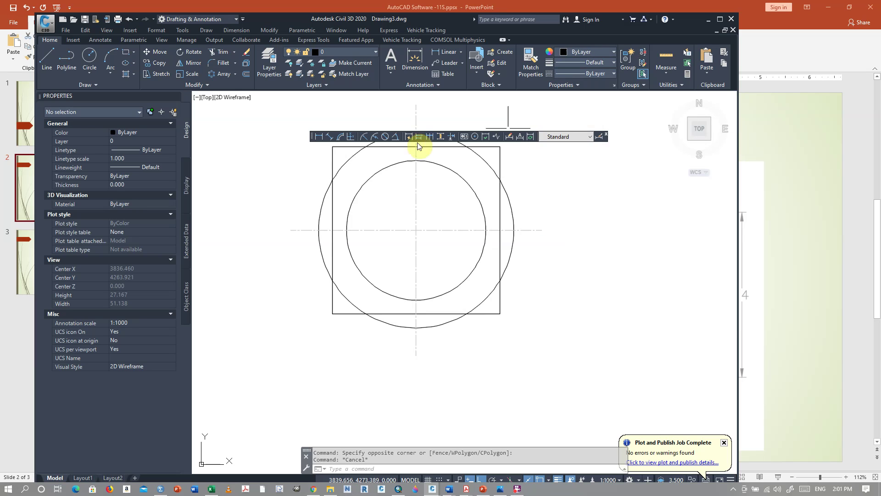
scroll(394, 233, up, 2)
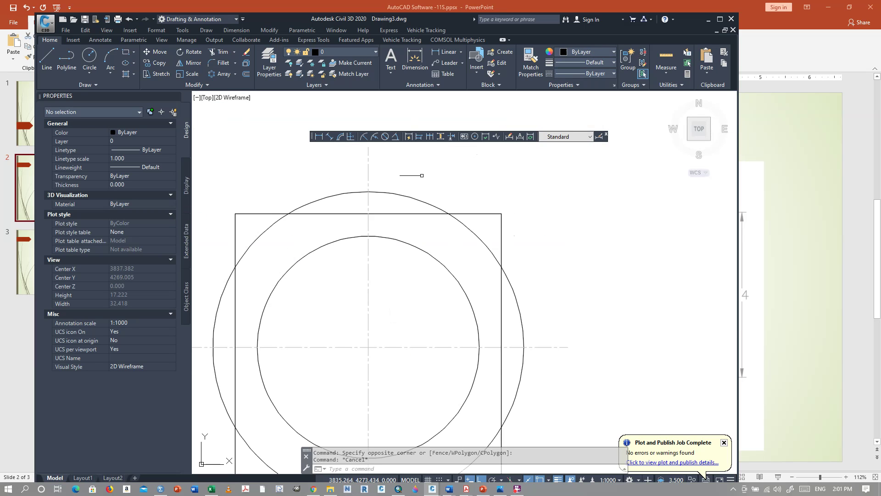
Step: Trim the top and left square edges inside the circle and the two left corner arcs
click(225, 52)
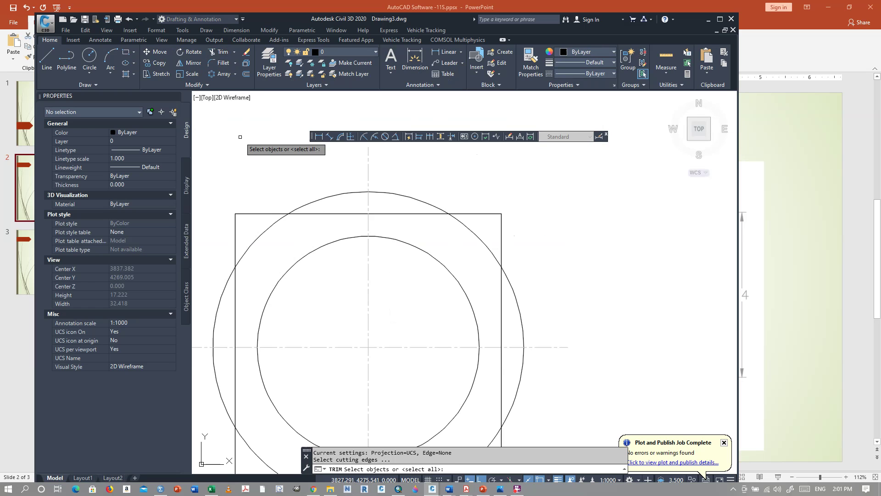
key(Return)
click(395, 214)
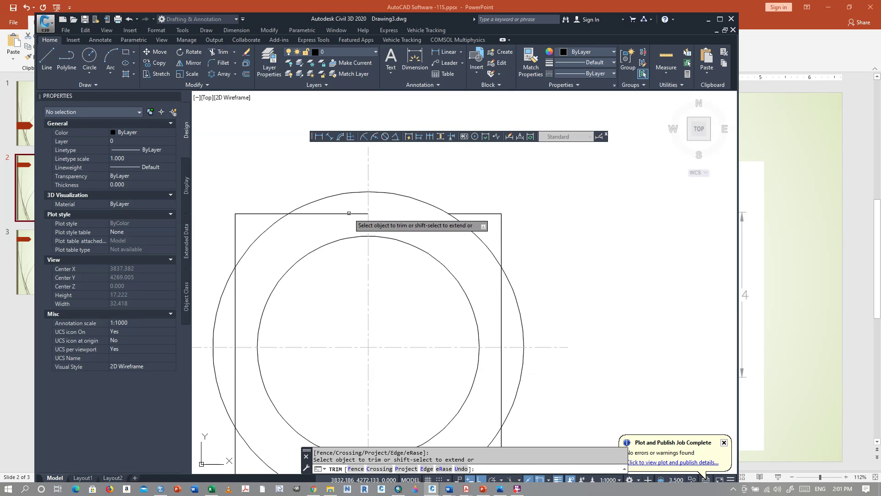
click(265, 230)
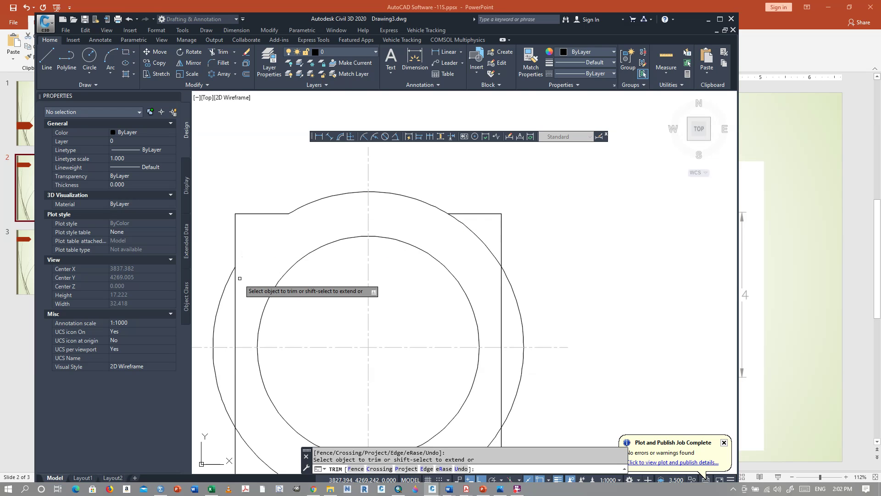
scroll(248, 302, down, 3)
scroll(249, 305, up, 5)
click(248, 305)
scroll(249, 304, down, 2)
scroll(259, 345, down, 2)
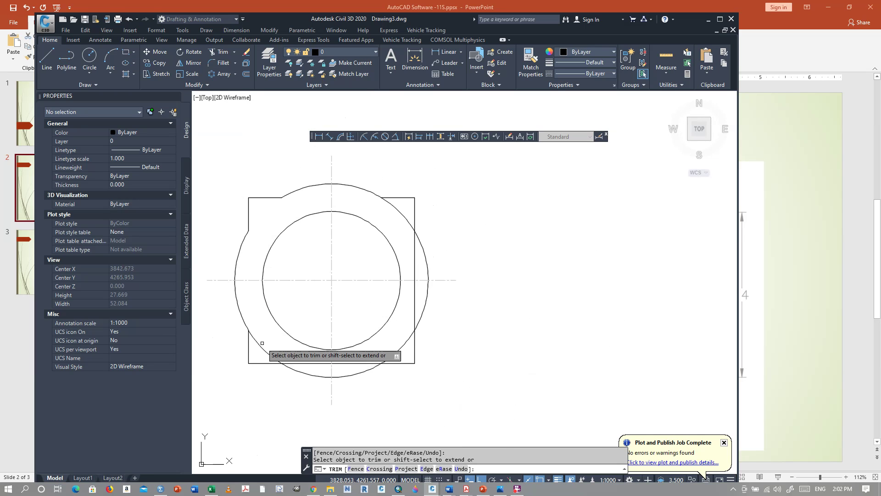
click(259, 345)
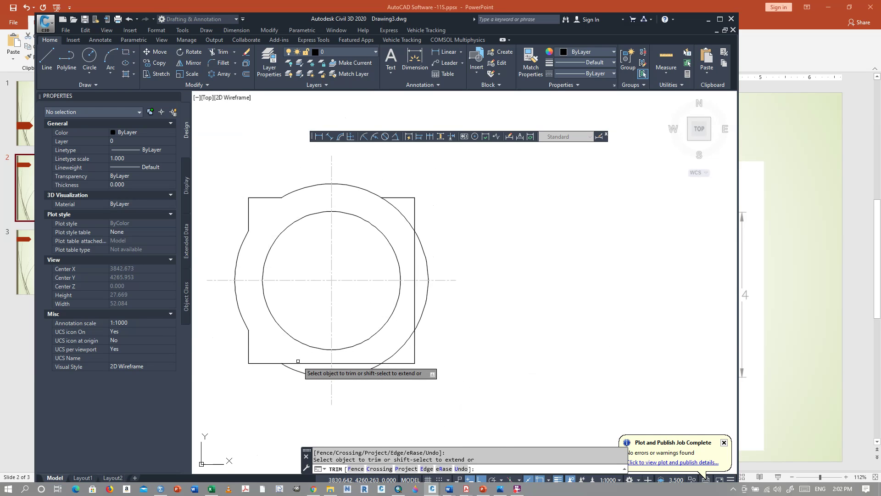
Step: Trim the bottom and right edges and the lower-right arc to finish the lugged outline
click(302, 363)
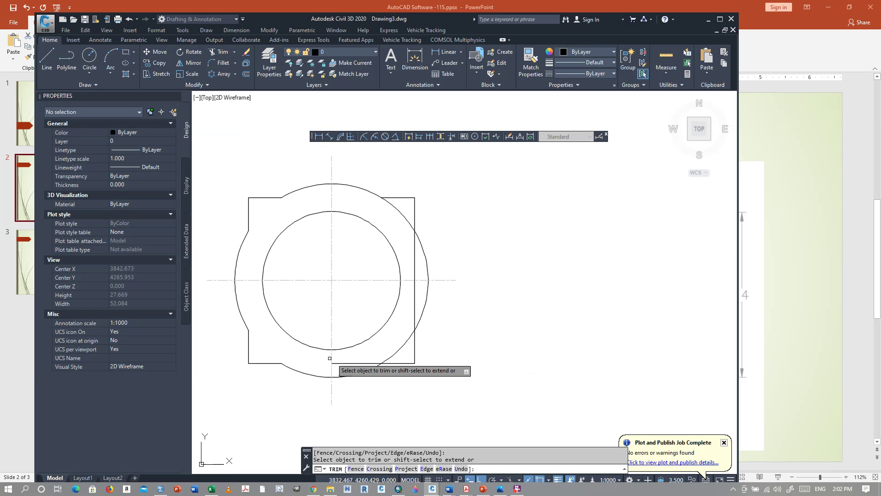
click(355, 363)
click(398, 349)
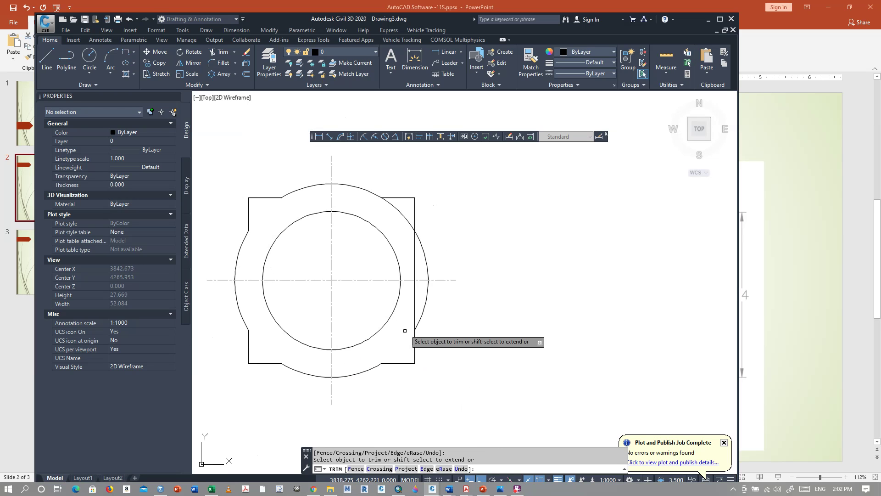
click(413, 313)
click(414, 264)
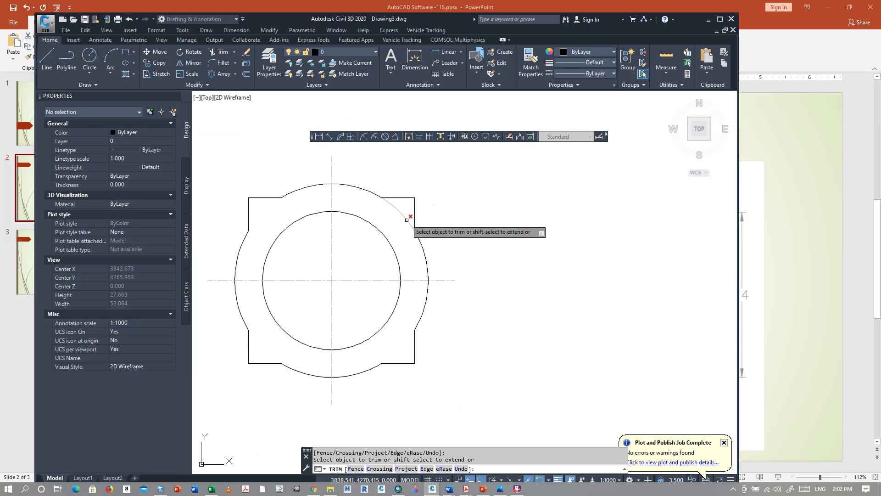
right_click(448, 197)
click(467, 212)
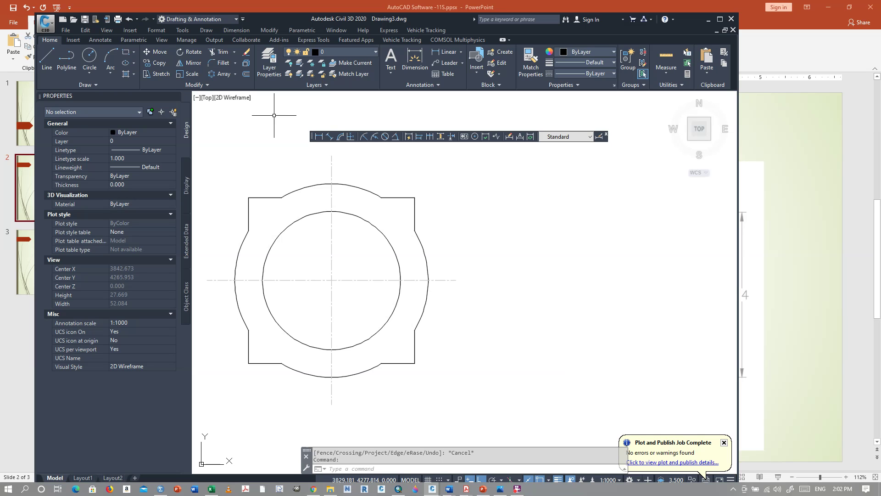
click(222, 64)
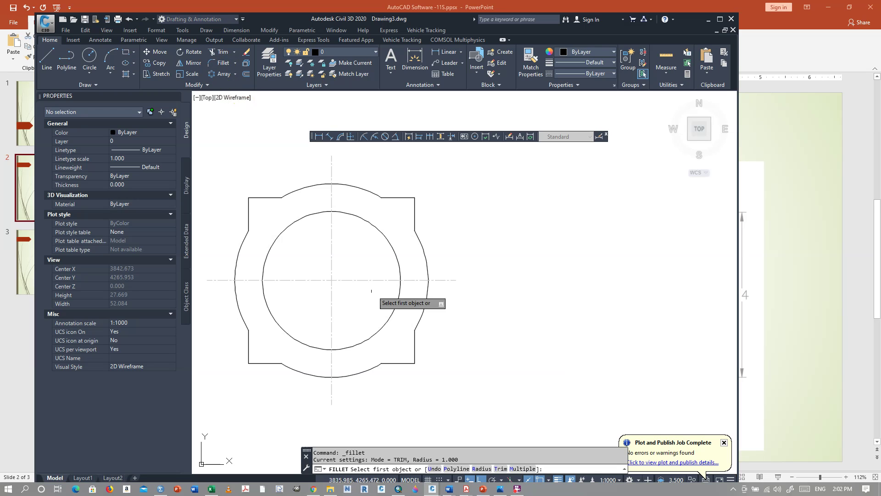
Step: Round the top-right, lower-right, bottom-left and top-left corner lugs with radius 1.000 fillets
click(522, 468)
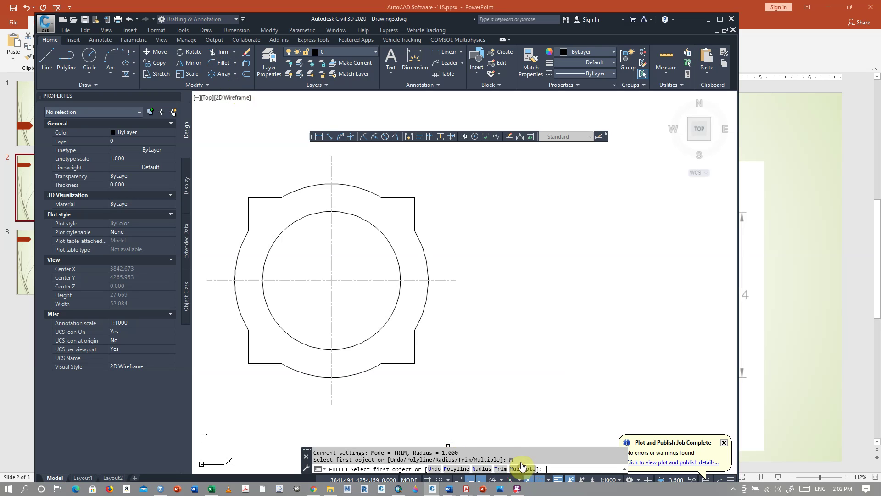
click(404, 198)
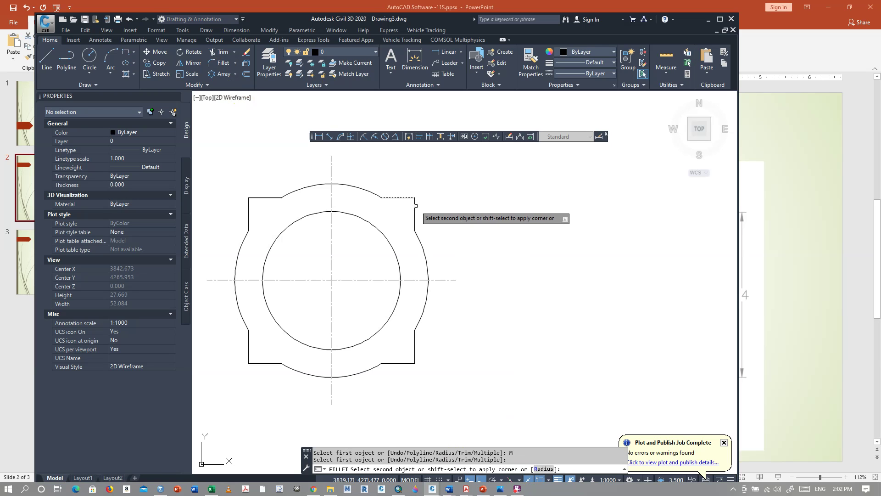
click(415, 205)
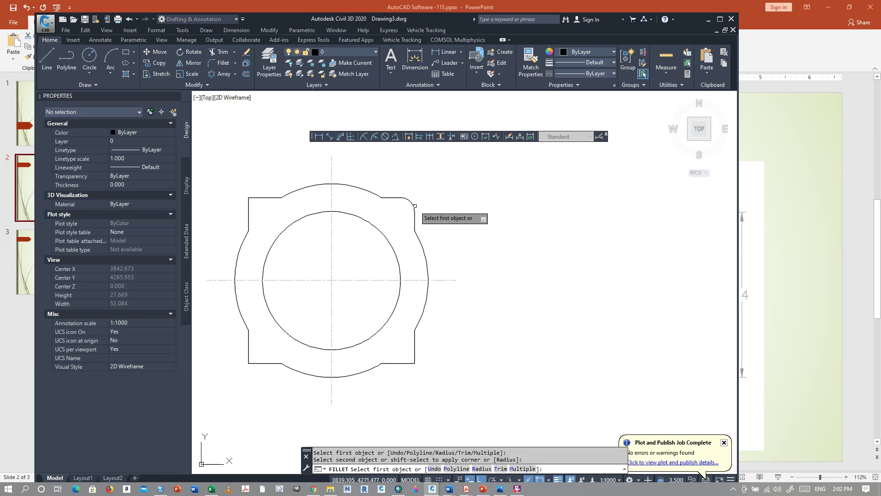
click(415, 353)
click(367, 363)
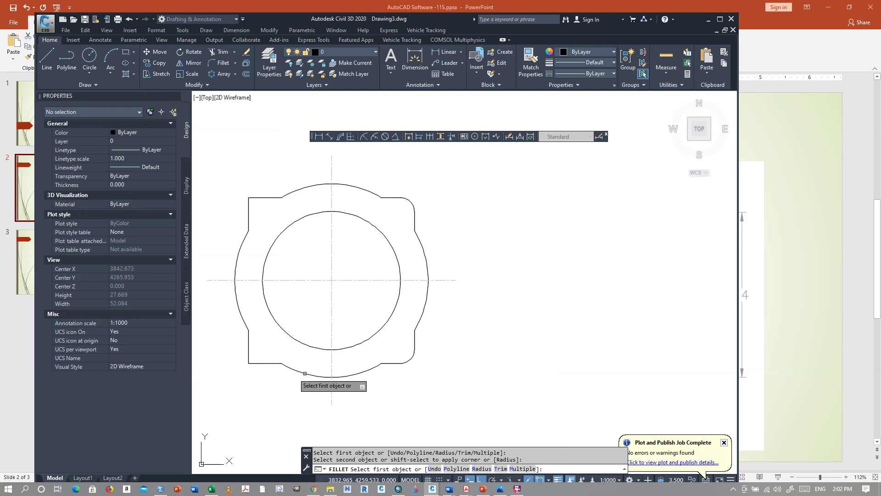
click(258, 363)
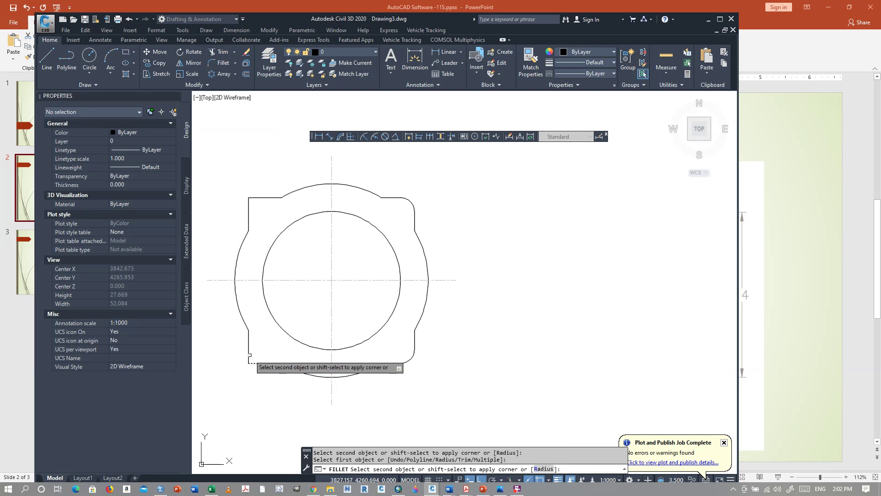
click(247, 354)
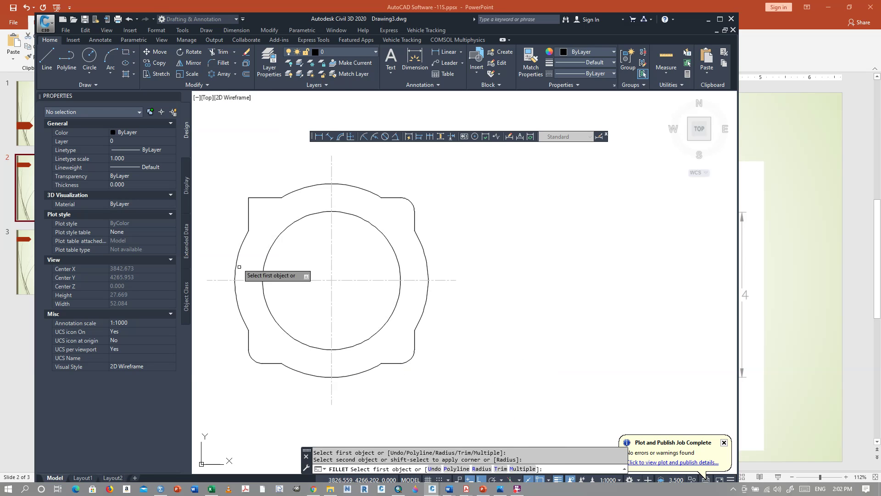
click(247, 208)
click(259, 198)
right_click(254, 176)
click(275, 180)
Step: Draw a radius 0.6 hole circle centred on the top-right corner fillet
click(87, 57)
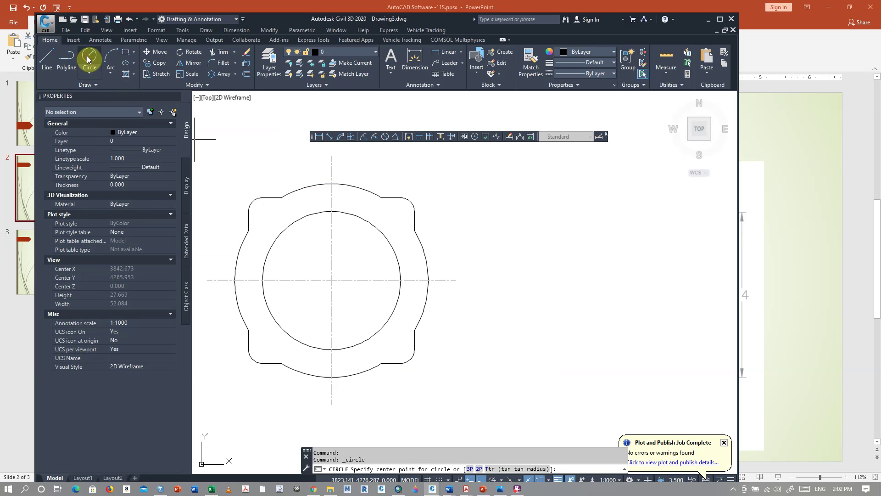
click(400, 212)
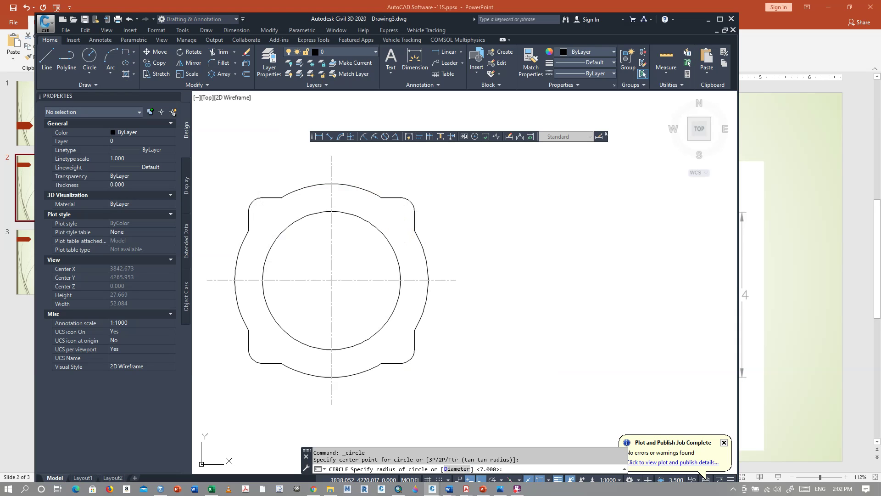
key(Return)
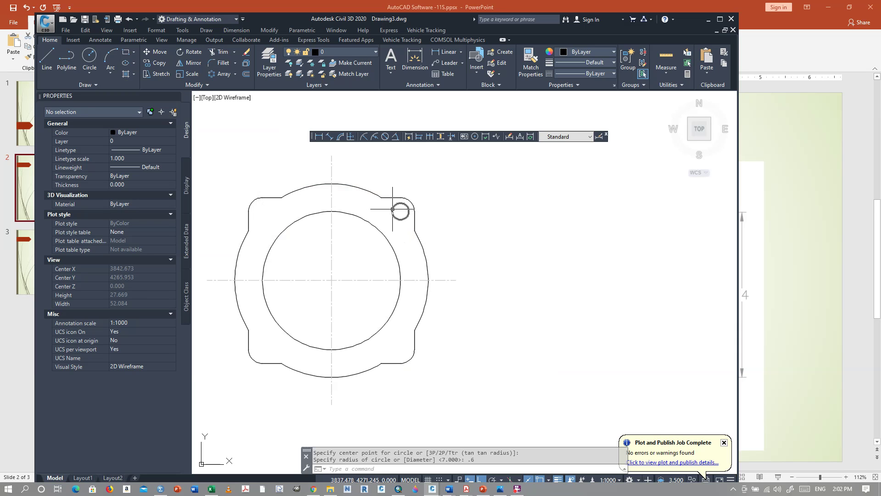
Step: Copy the hole to the top-left, bottom-left and bottom-right lugs
click(392, 209)
right_click(393, 211)
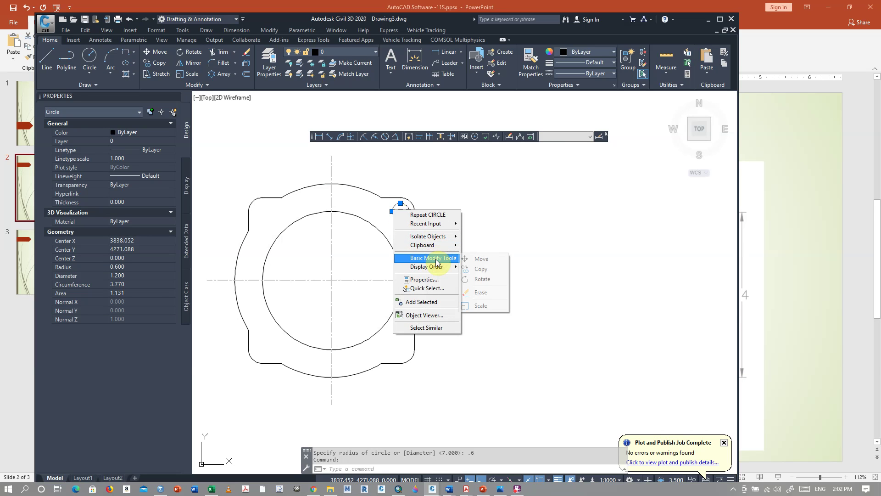
click(475, 271)
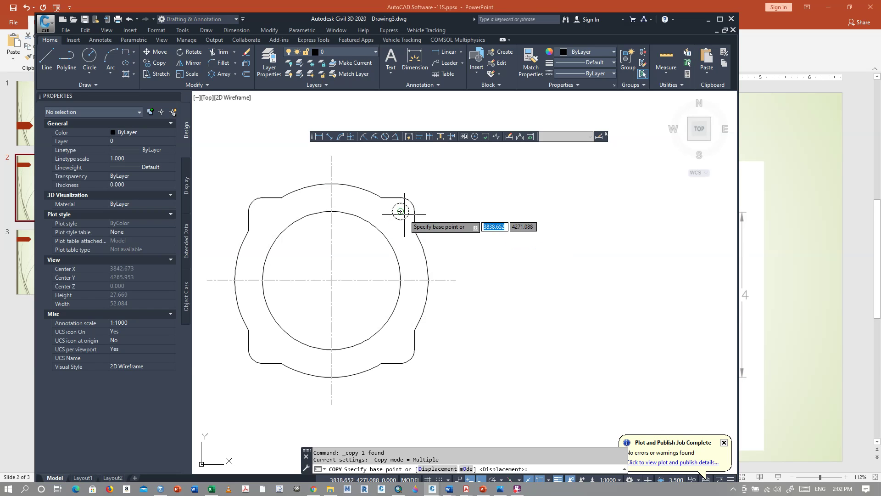
click(401, 211)
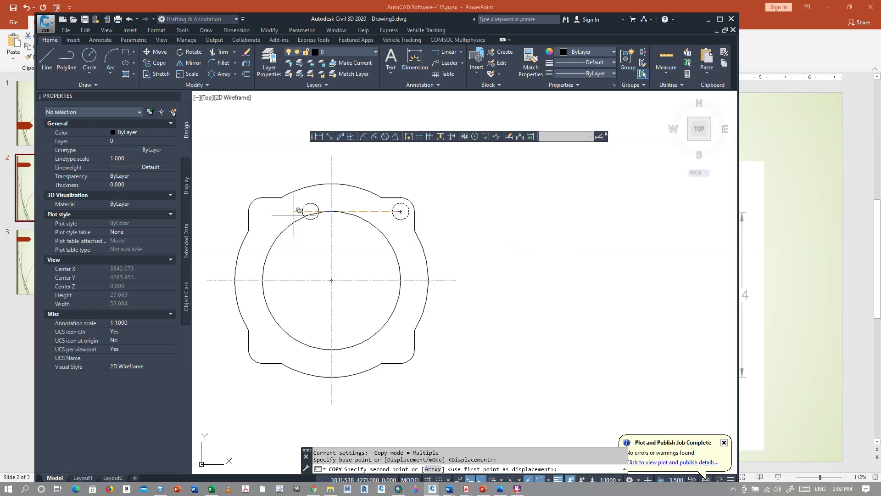
click(262, 211)
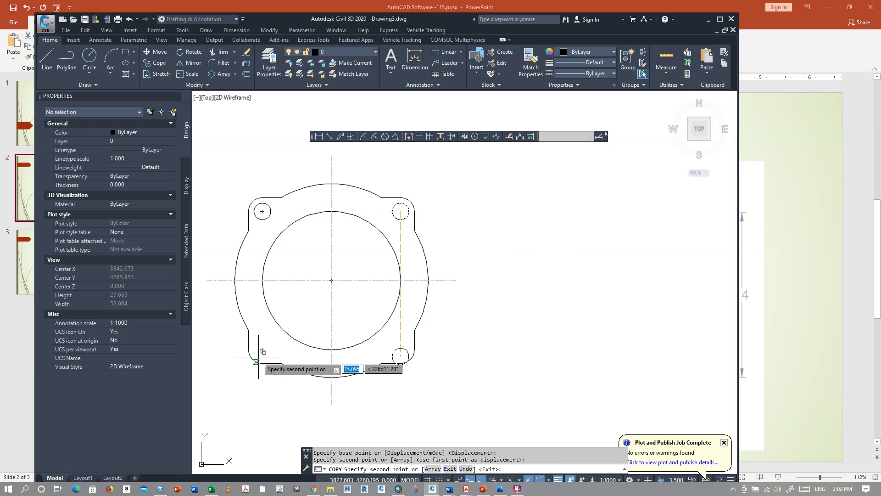
click(262, 348)
click(400, 349)
right_click(476, 325)
click(487, 332)
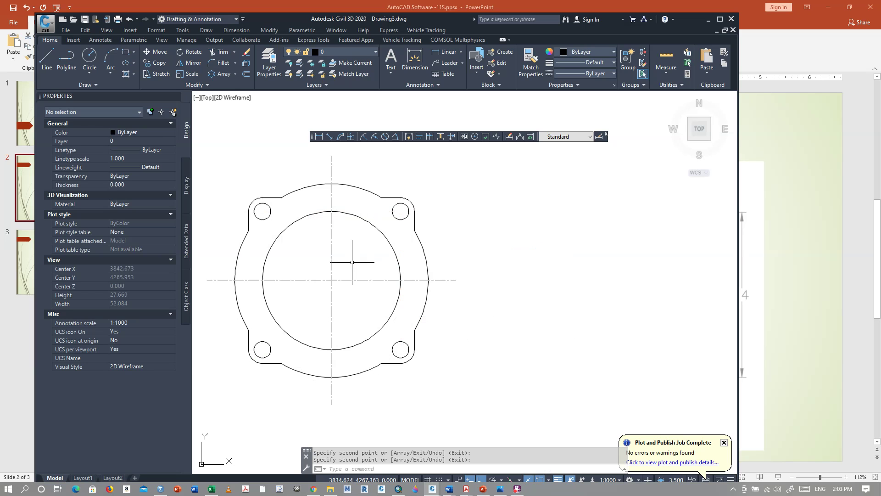
Step: Draw a 2-unit vertical centre line upward from the hole centre
click(51, 58)
scroll(415, 179, up, 4)
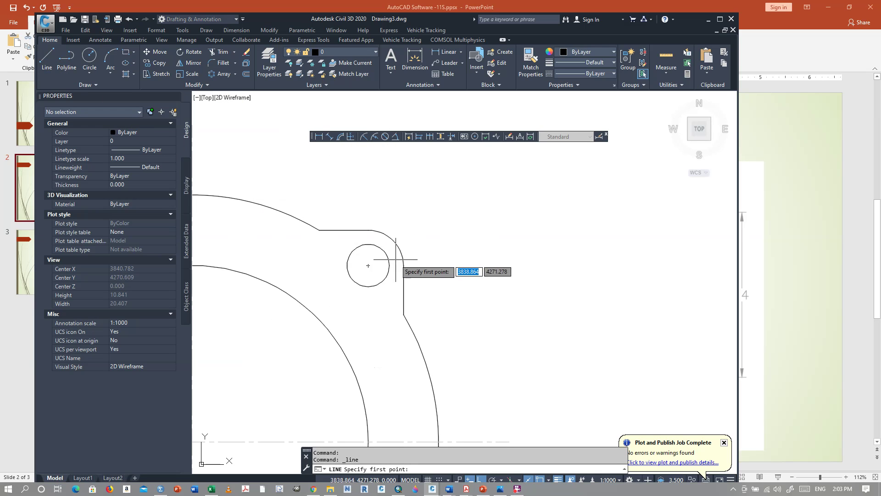
click(368, 265)
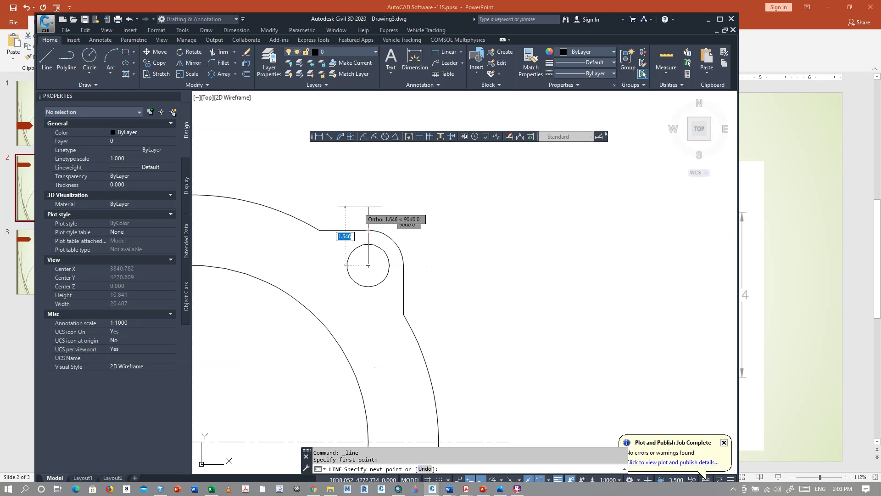
text(2)
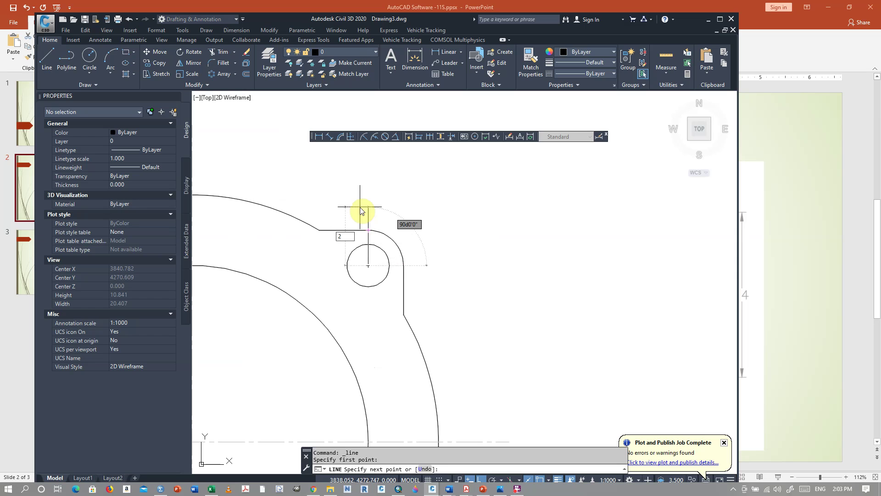
text(2)
key(Return)
right_click(514, 164)
click(526, 172)
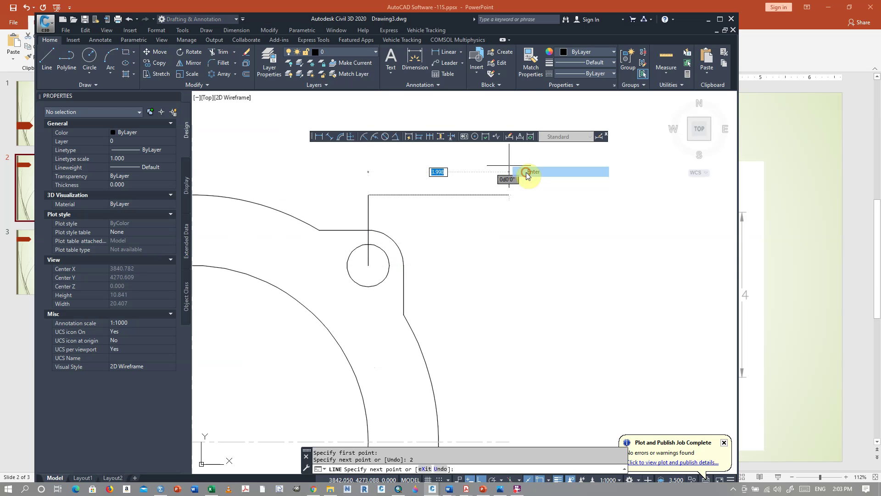
Step: Copy the vertical centre line downward so it extends below the hole centre
click(368, 205)
right_click(371, 206)
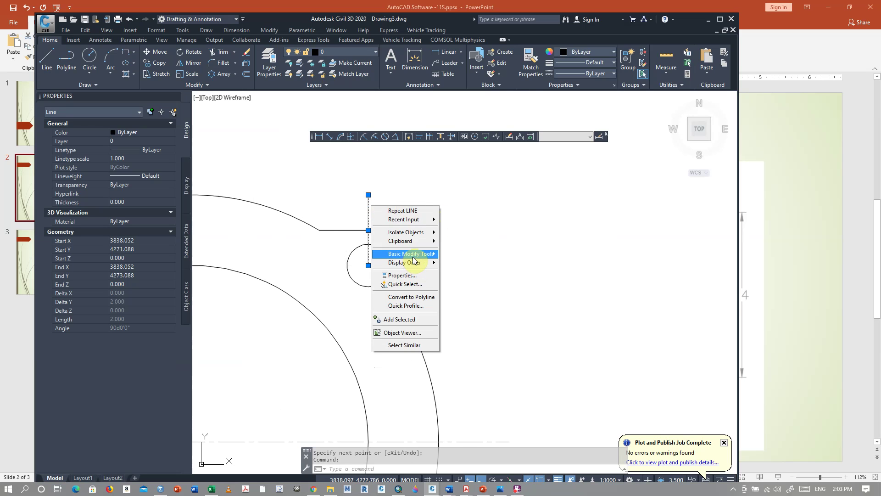
click(461, 266)
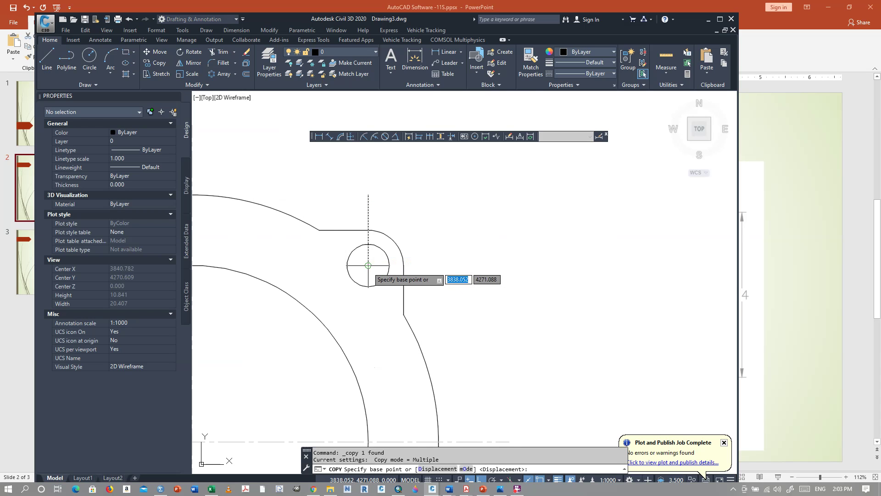
click(368, 265)
right_click(439, 262)
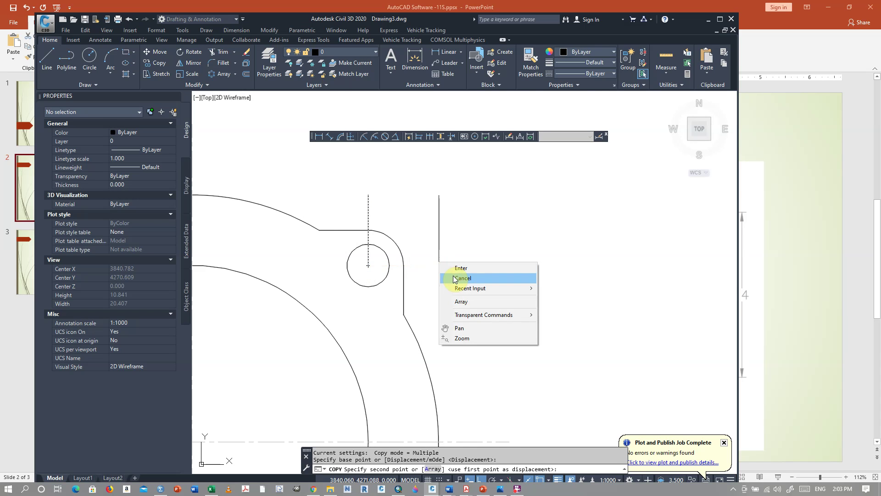
click(452, 277)
click(368, 221)
right_click(371, 220)
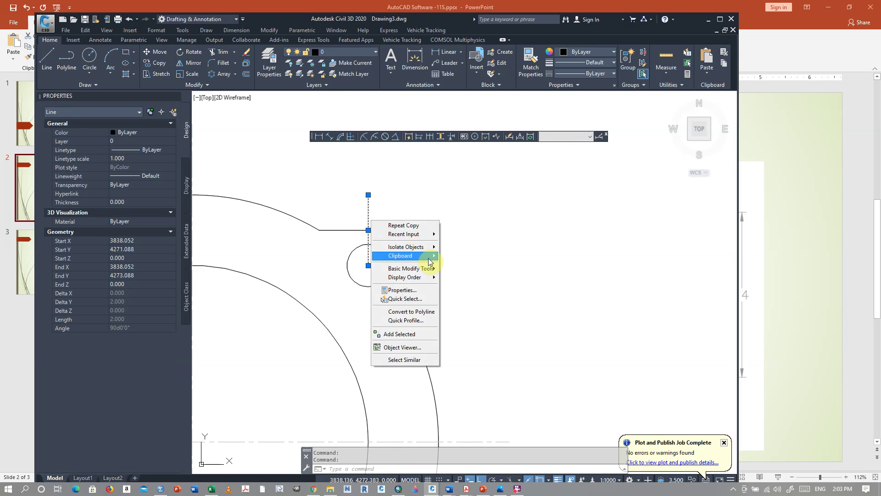
mouse_move(409, 268)
click(457, 279)
click(369, 196)
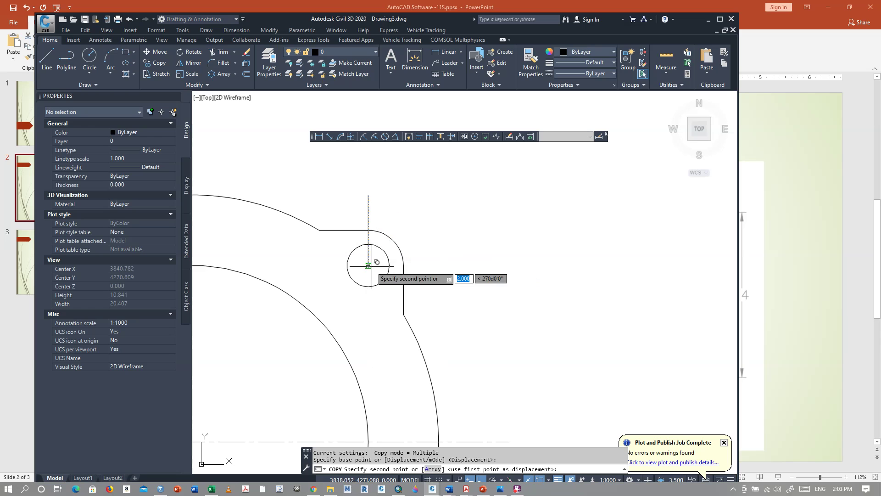
click(450, 245)
right_click(456, 252)
click(458, 254)
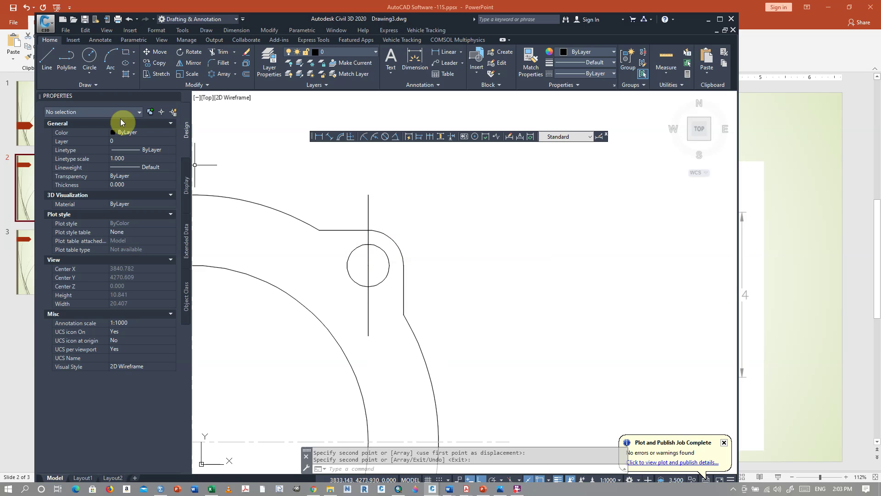
Step: Draw a 2-unit horizontal centre line to the right of the hole centre
click(52, 59)
click(368, 265)
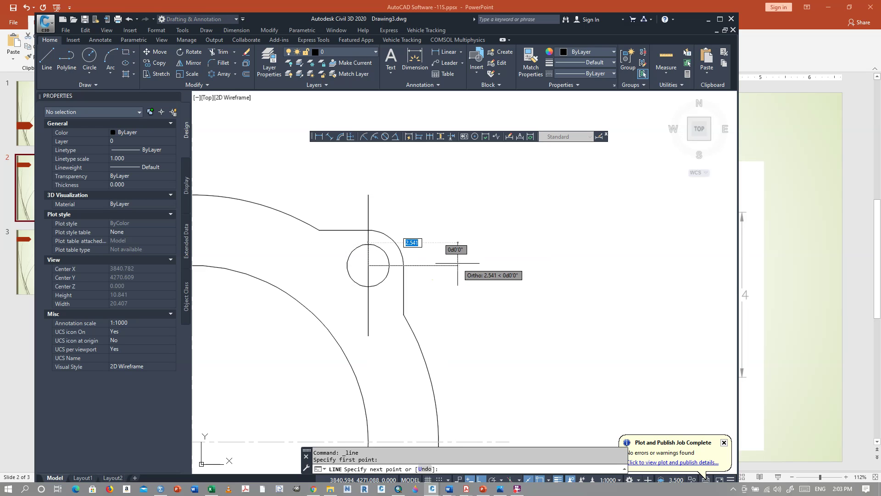
text(2)
key(Return)
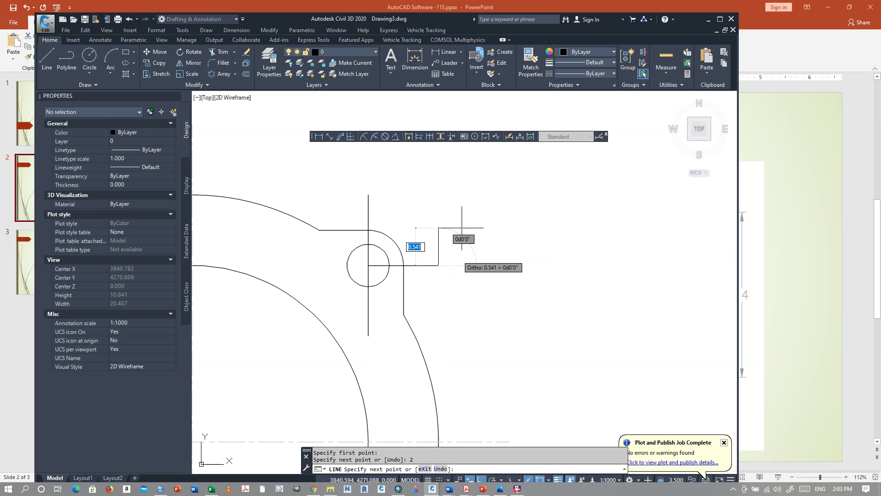
right_click(482, 208)
click(496, 211)
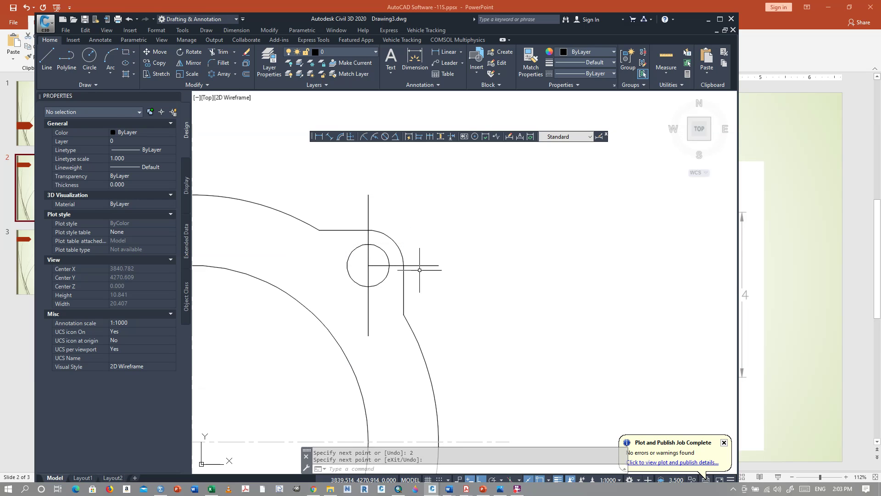
key(Escape)
Step: Copy the horizontal centre line leftward so it ends at the hole centre
click(419, 265)
right_click(420, 265)
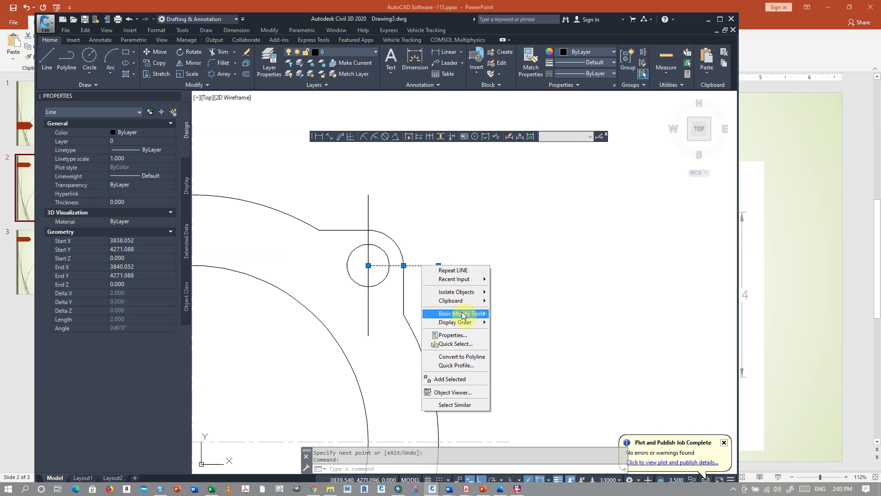
click(508, 324)
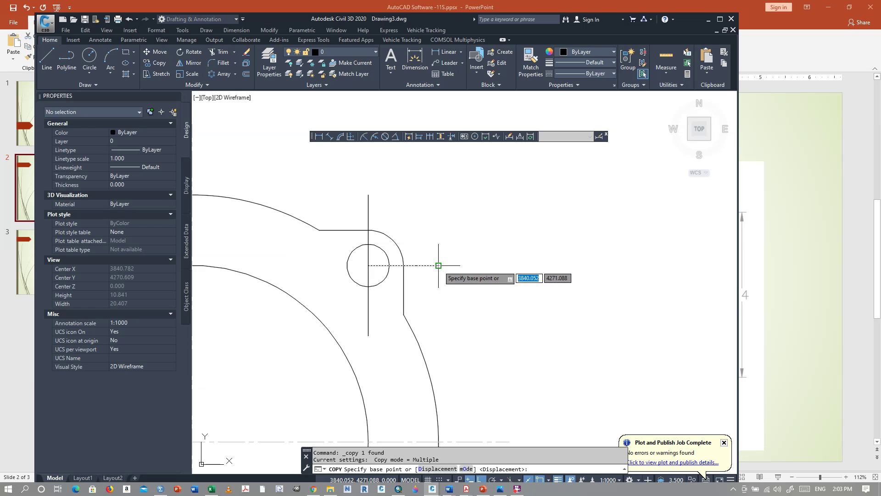
click(438, 266)
click(368, 265)
right_click(438, 208)
click(472, 230)
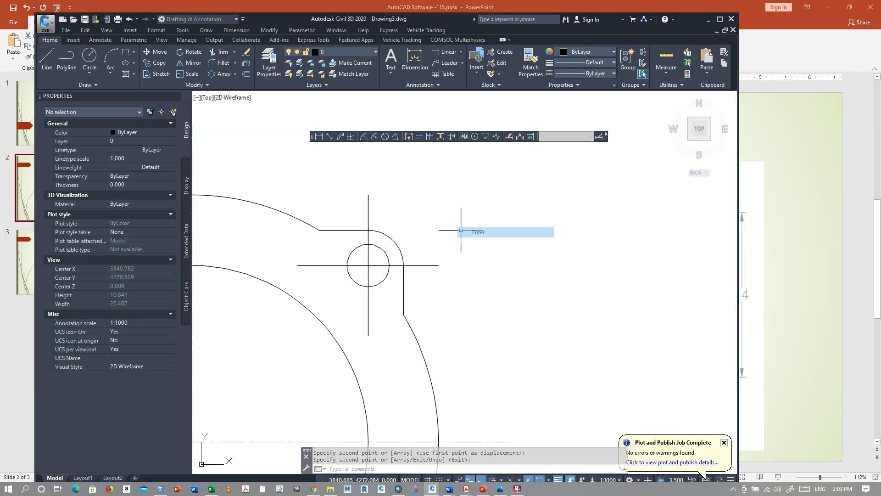
Step: Give the four centre lines the CENTER2 linetype and grey colour 199,200,202
click(362, 258)
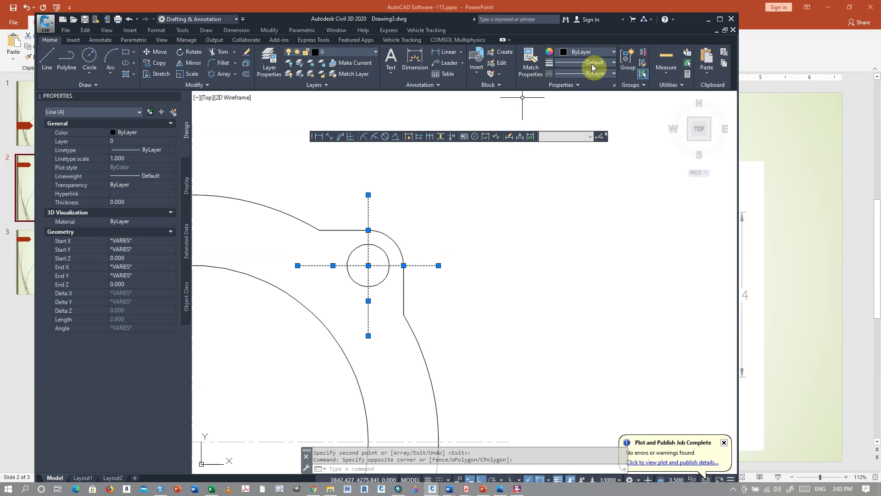
click(588, 76)
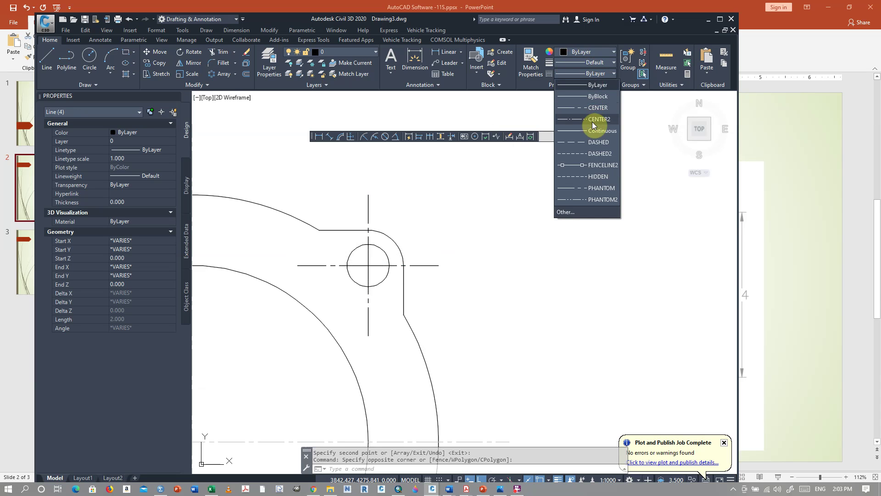
click(592, 121)
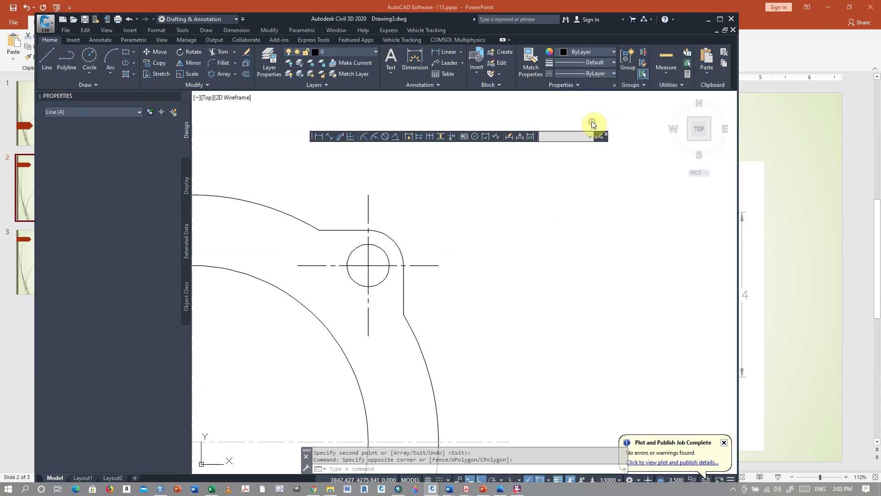
click(577, 53)
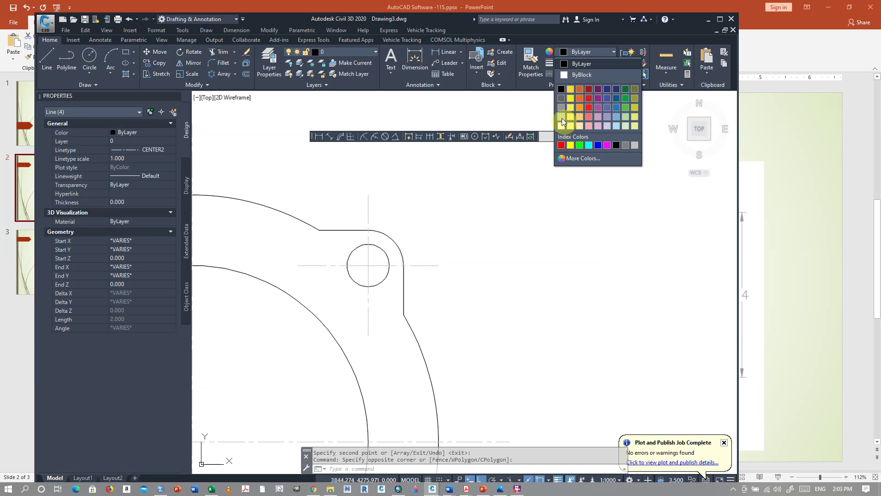
click(562, 118)
key(Escape)
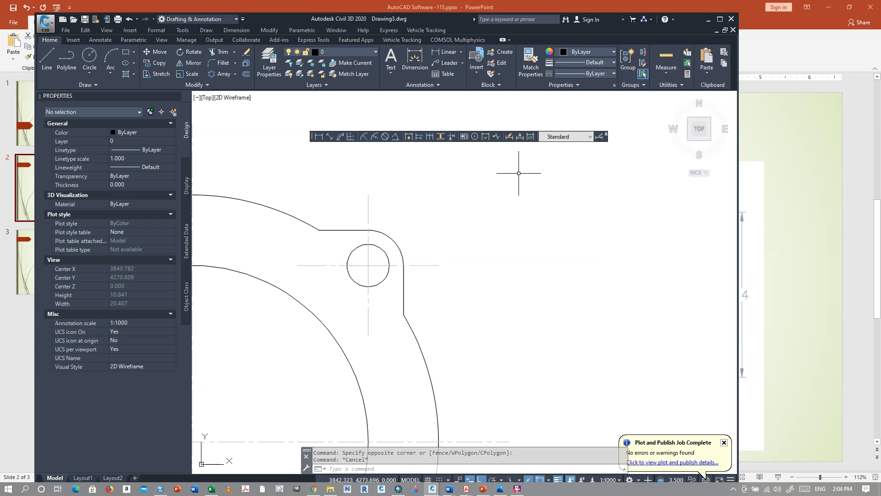
Step: With Ortho off, copy the centre-line cross to the other bolt hole centres
scroll(371, 274, up, 2)
click(373, 254)
click(357, 271)
right_click(354, 246)
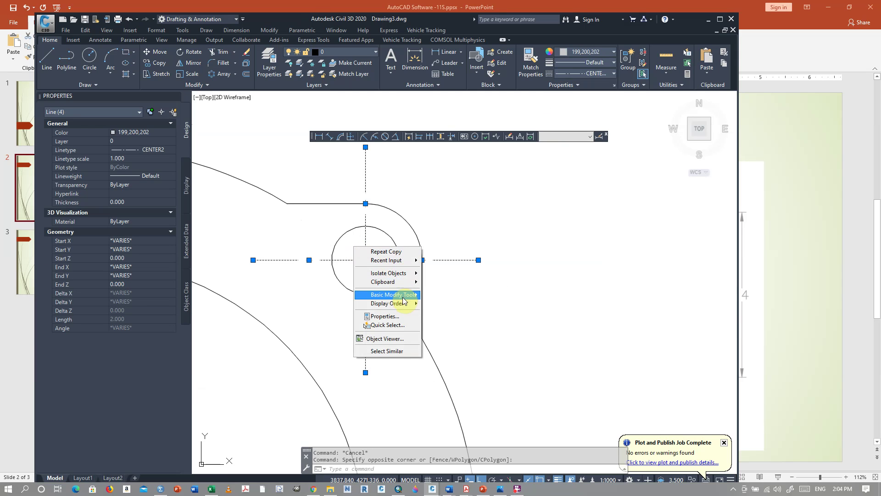
click(440, 306)
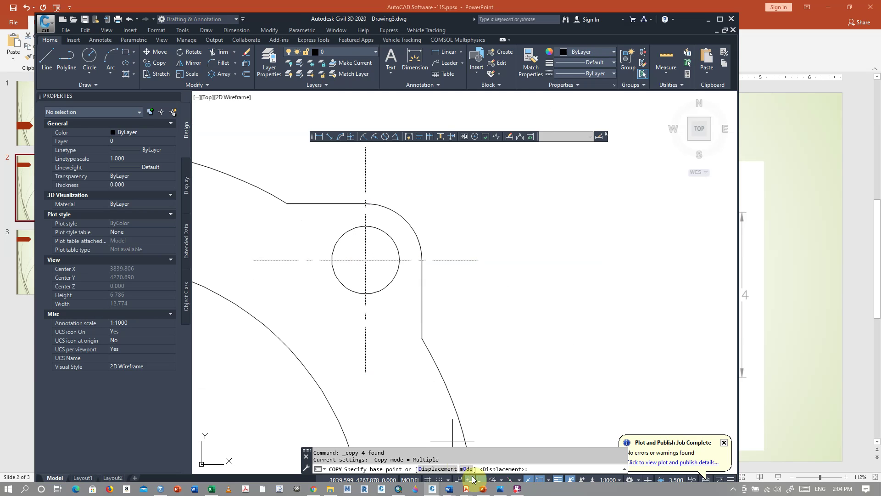
click(482, 482)
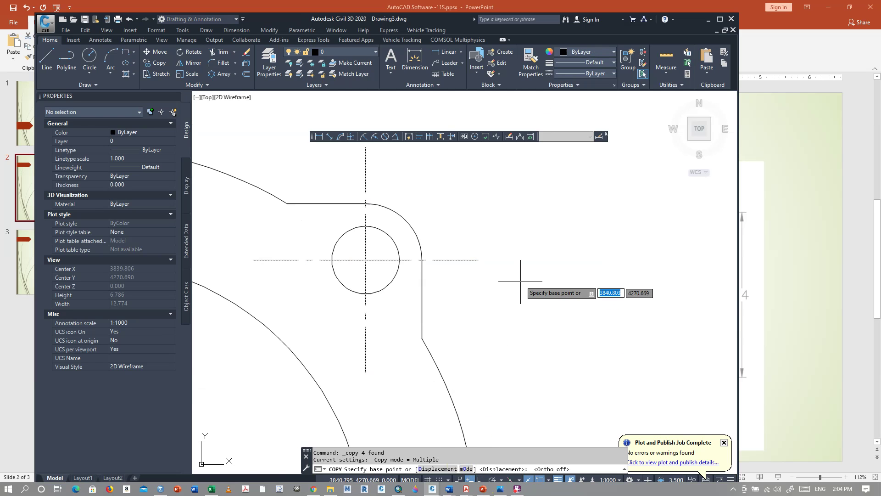
scroll(542, 281, down, 4)
click(460, 273)
scroll(482, 275, down, 3)
scroll(348, 270, up, 5)
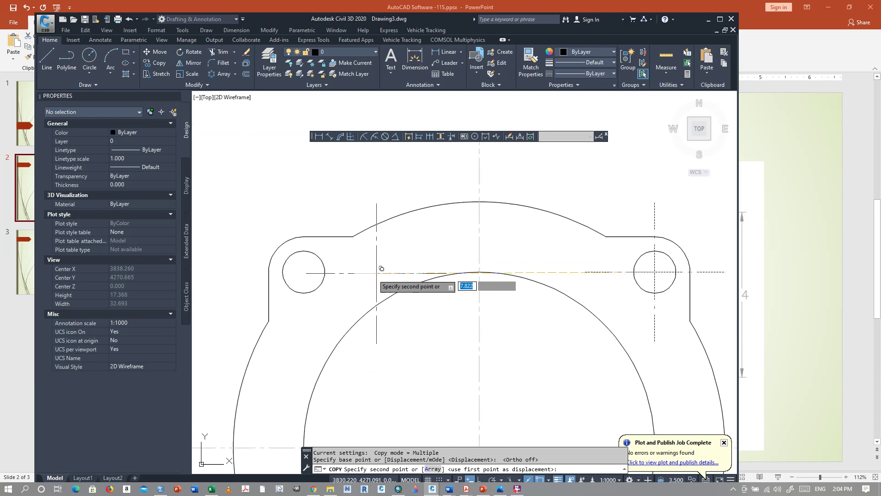
click(303, 271)
scroll(328, 181, down, 3)
scroll(324, 186, down, 2)
scroll(316, 294, up, 4)
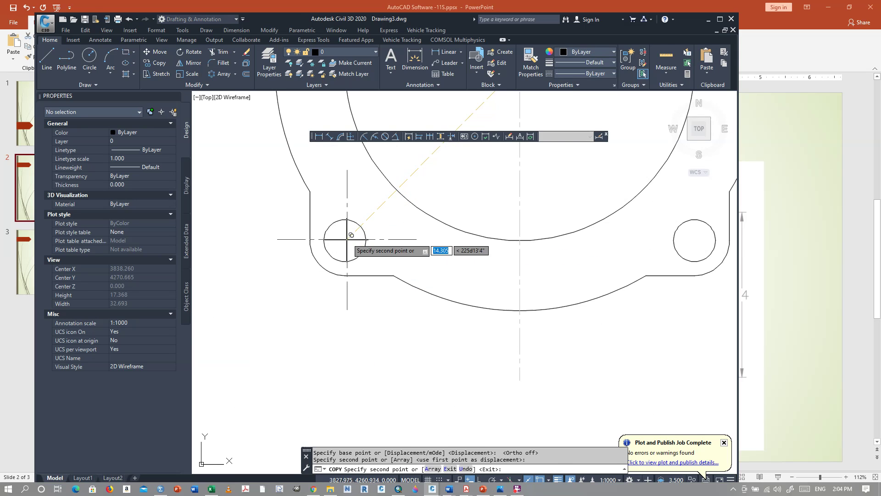
click(345, 239)
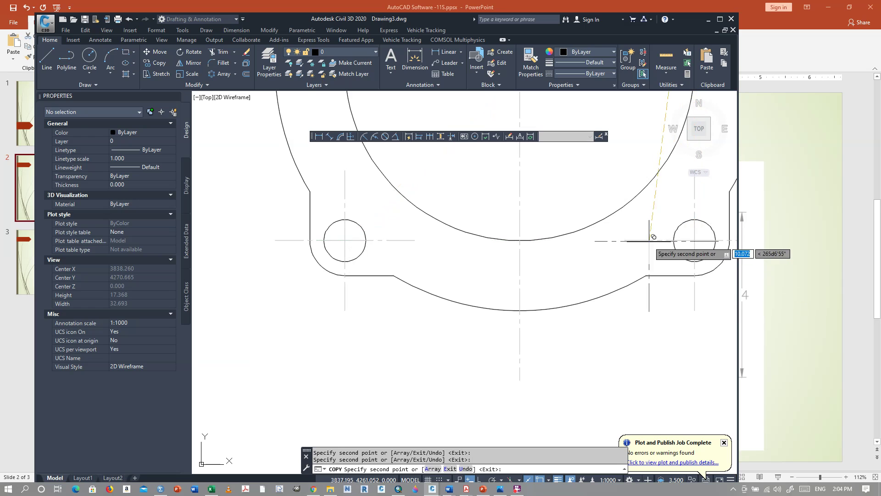
right_click(643, 242)
click(648, 246)
scroll(367, 327, down, 5)
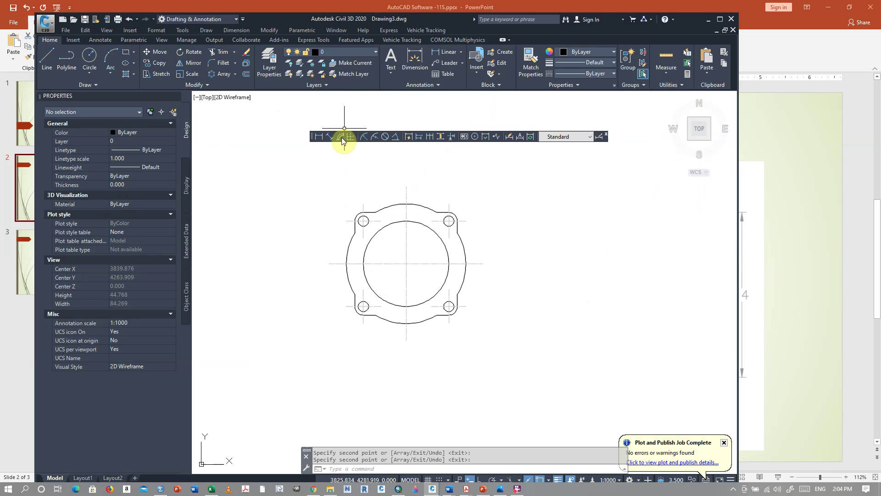
Step: Dimension the central bore as Ø10.00 and add a vertical 6.00 dimension on the right
click(384, 137)
click(367, 278)
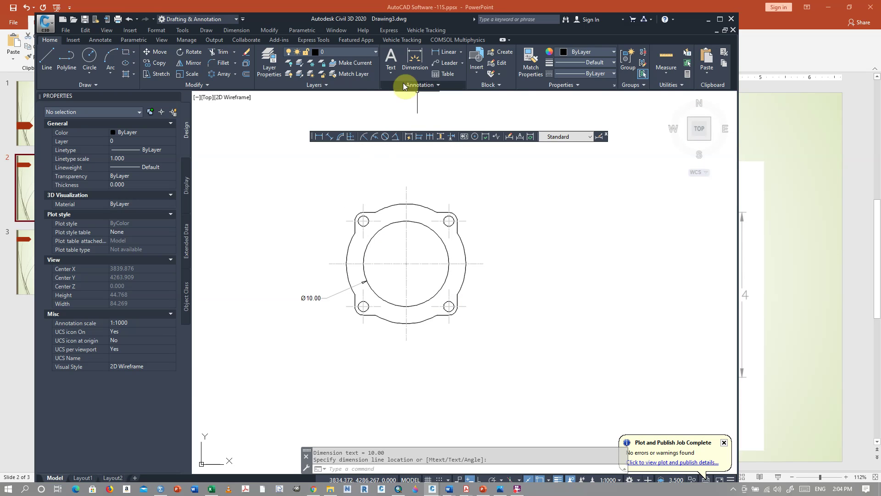
click(436, 51)
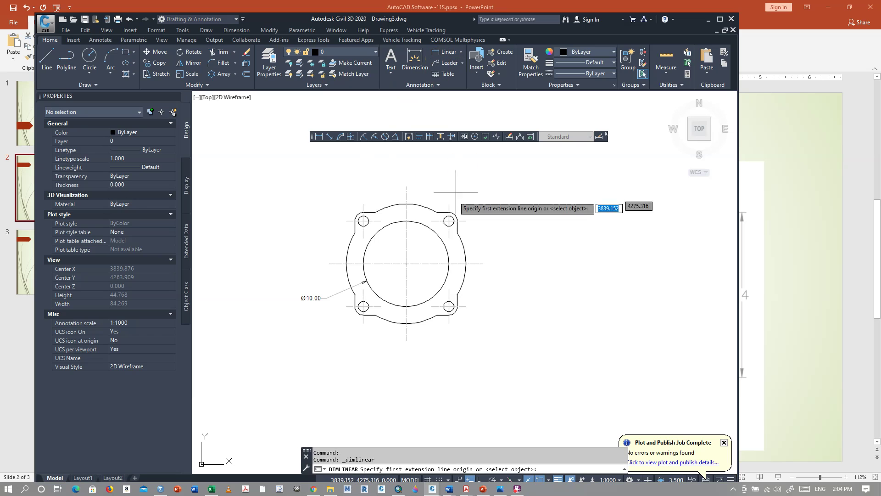
click(437, 212)
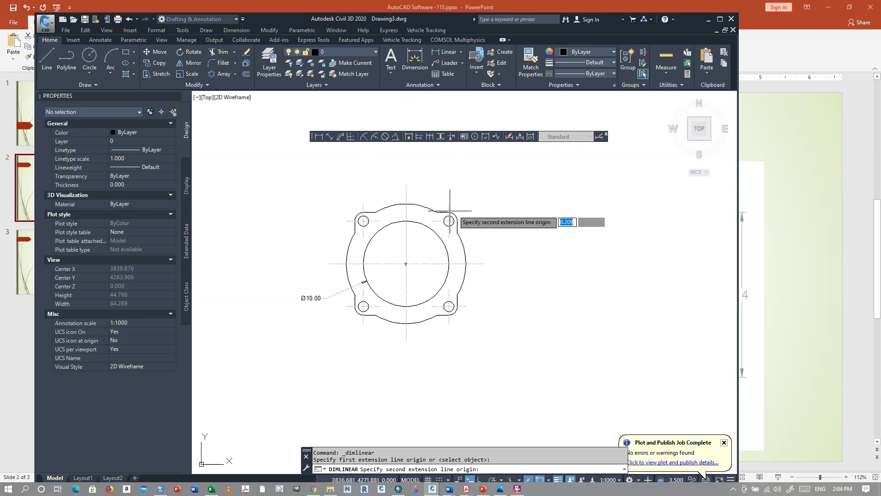
click(482, 263)
click(508, 250)
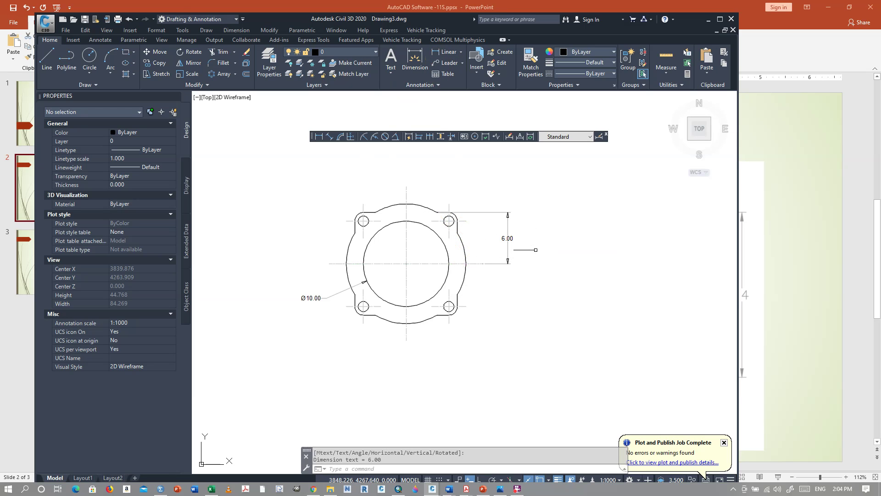
Step: Add the overall vertical 14.00 dimension from top to bottom edge on the right
click(434, 51)
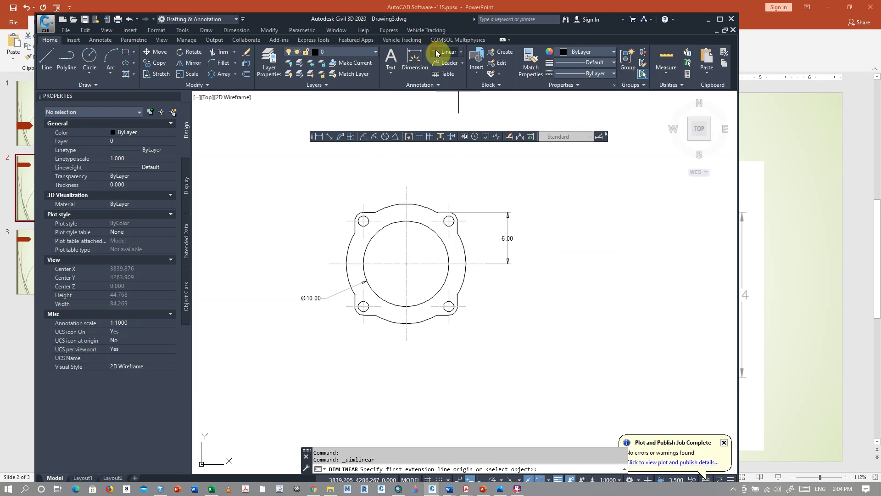
click(405, 204)
click(406, 323)
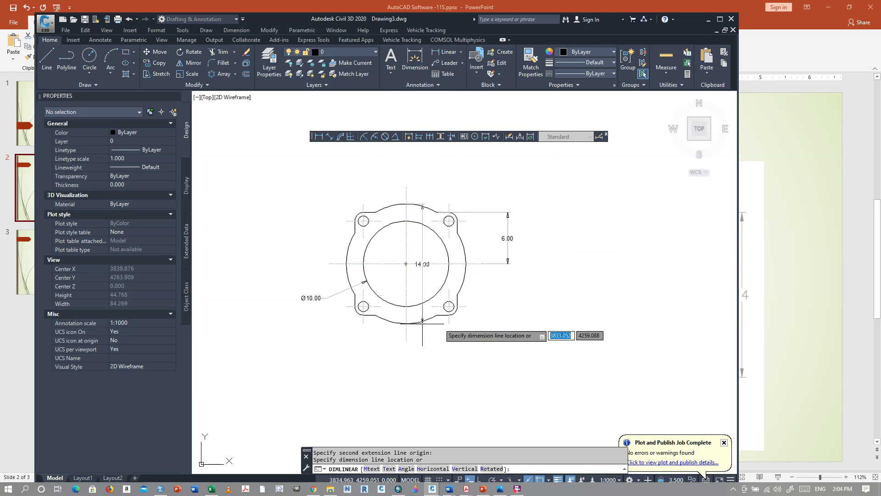
click(525, 319)
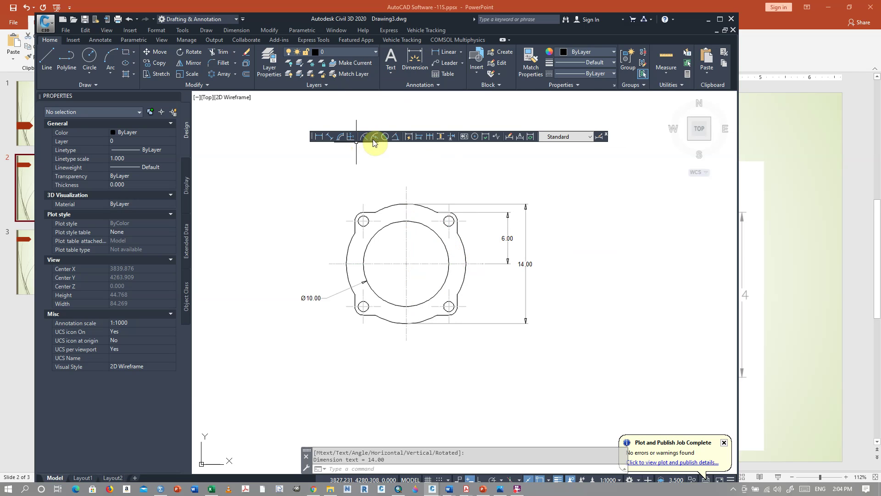
Step: Label the lower-right hole with a Ø1.20 diameter and its corner fillet with R1.00
click(385, 136)
scroll(456, 321, up, 4)
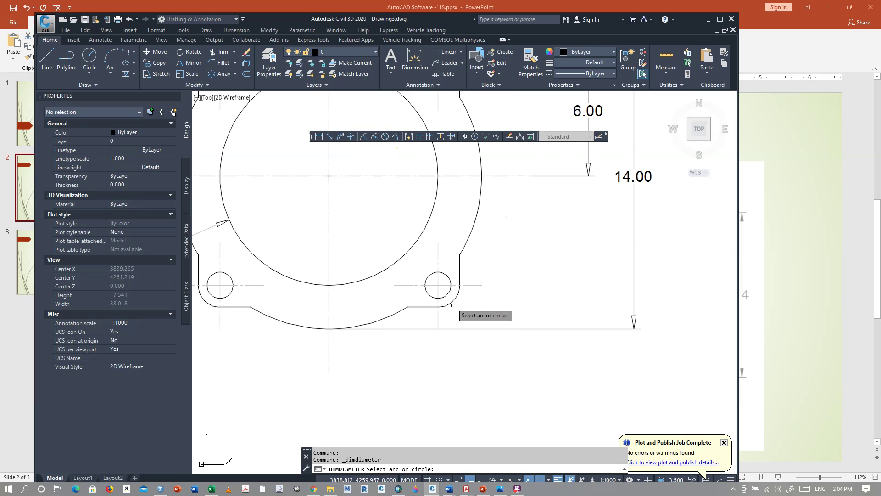
click(447, 280)
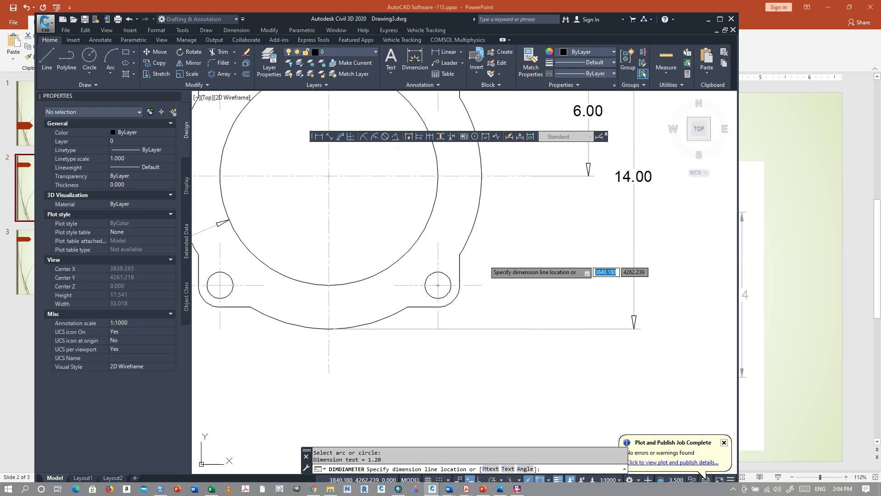
click(484, 260)
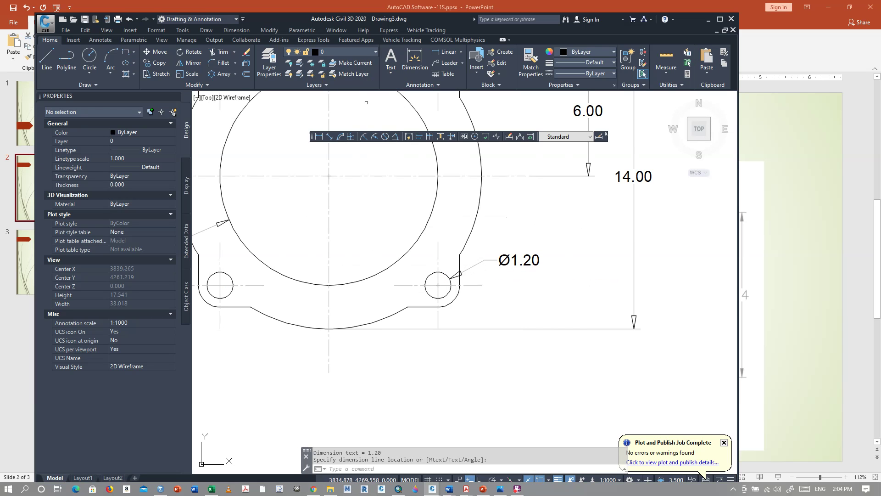
click(365, 137)
click(455, 301)
click(472, 313)
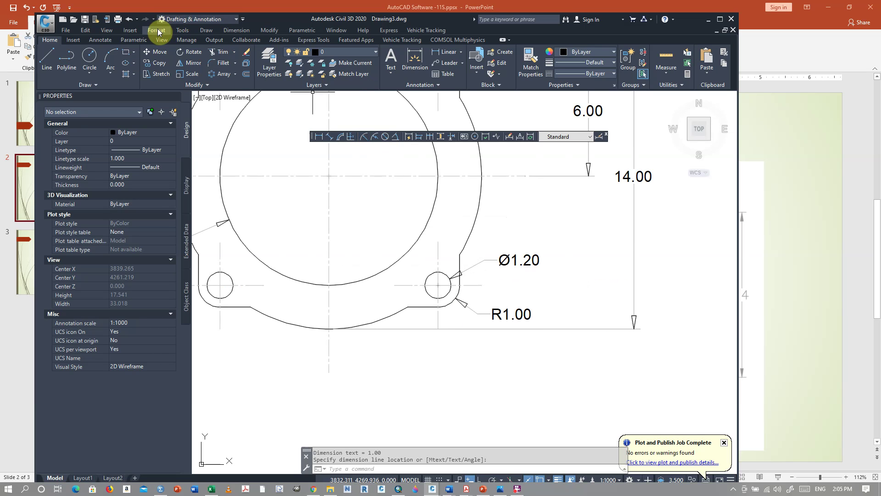
Step: Edit the hole dimension text to read 4XØ1.20
click(230, 31)
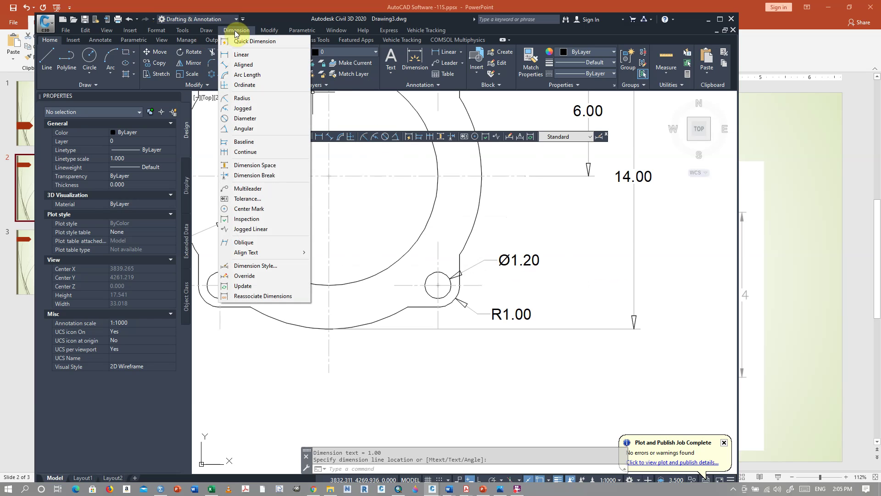
click(261, 31)
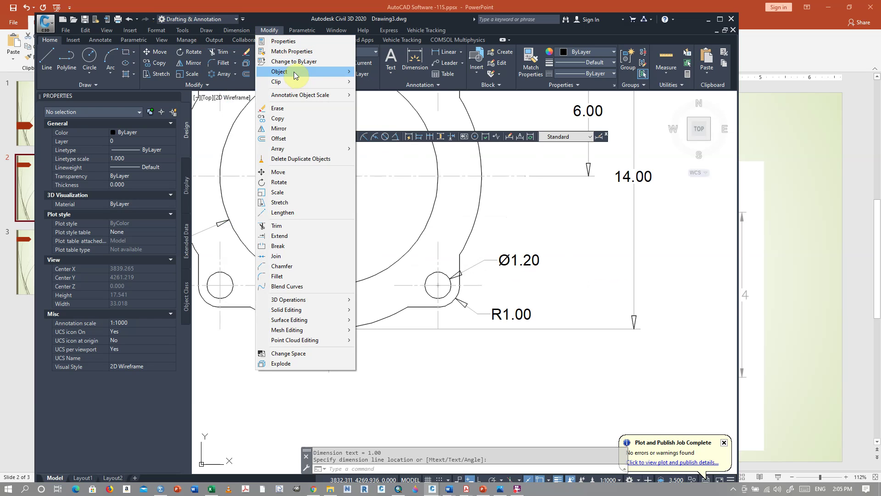
mouse_move(395, 175)
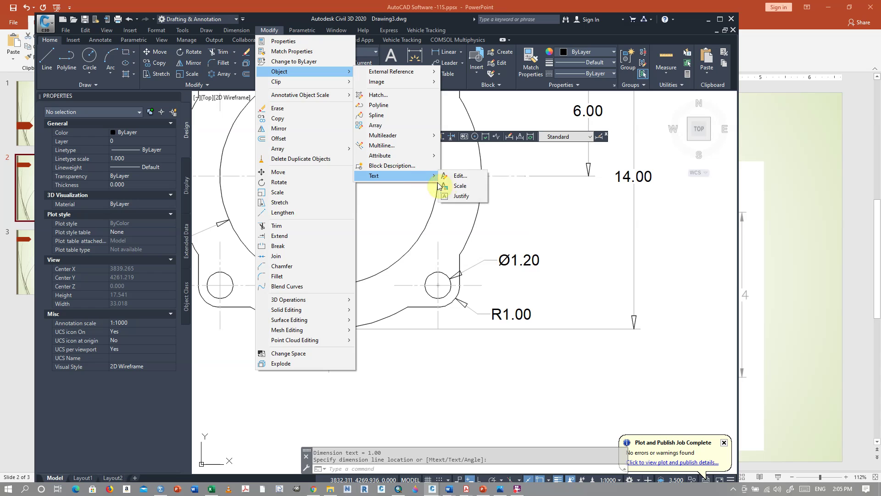
click(458, 176)
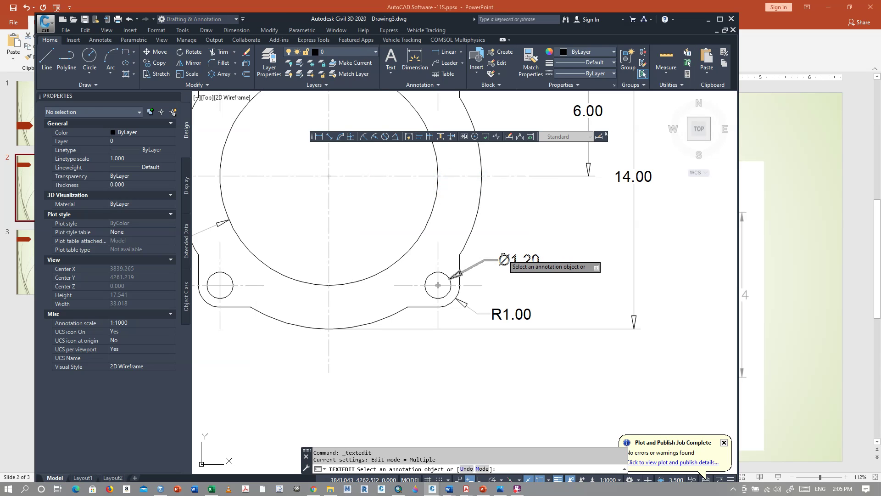
click(505, 260)
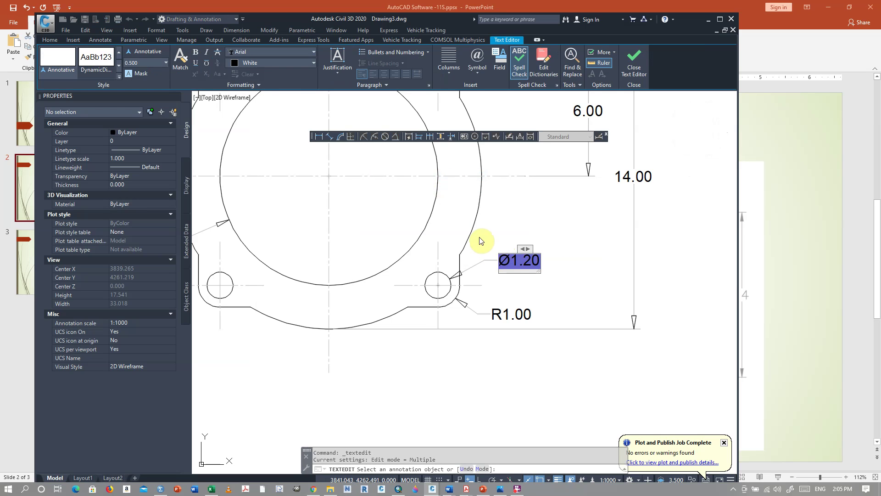
text(4)
key(Caps_Lock)
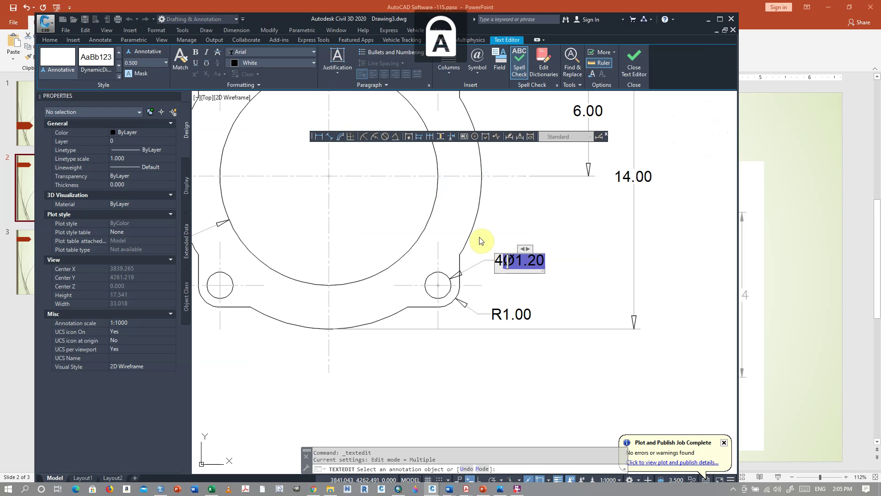
text(X)
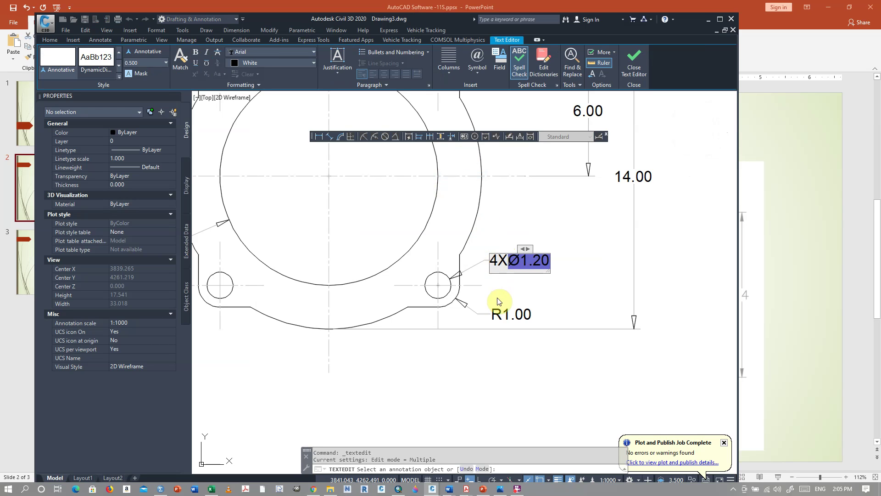
click(497, 306)
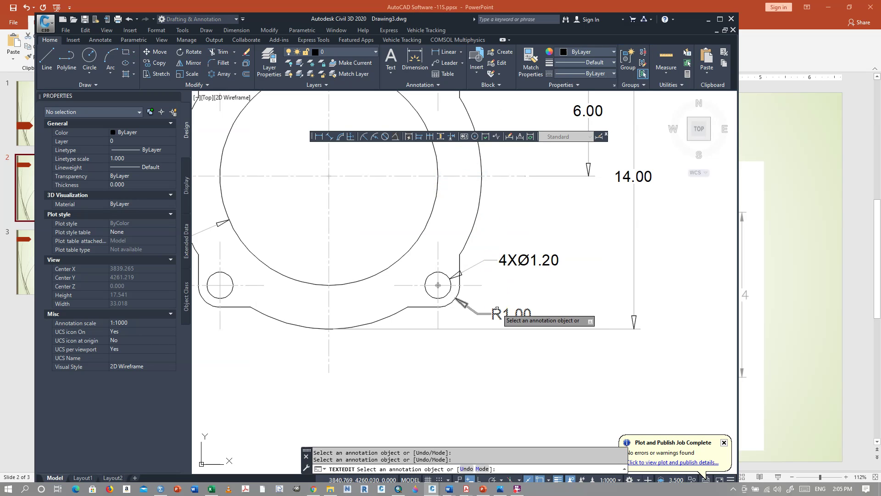
Step: Edit the fillet dimension text to read 4XR1.00
click(498, 310)
text(4X)
click(495, 371)
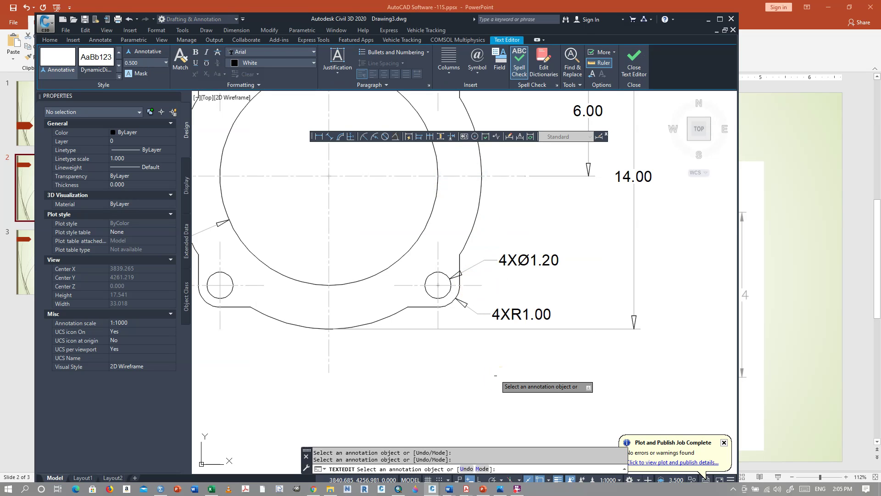
scroll(495, 371, down, 4)
right_click(492, 197)
click(494, 201)
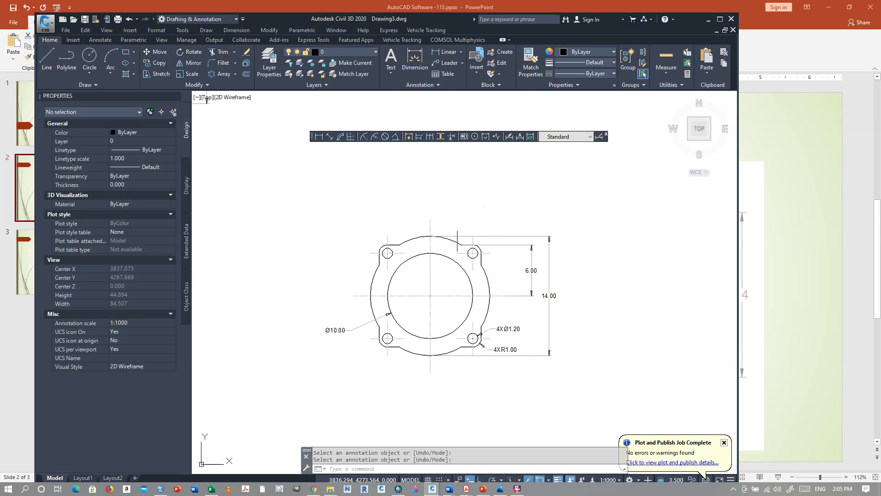
click(792, 375)
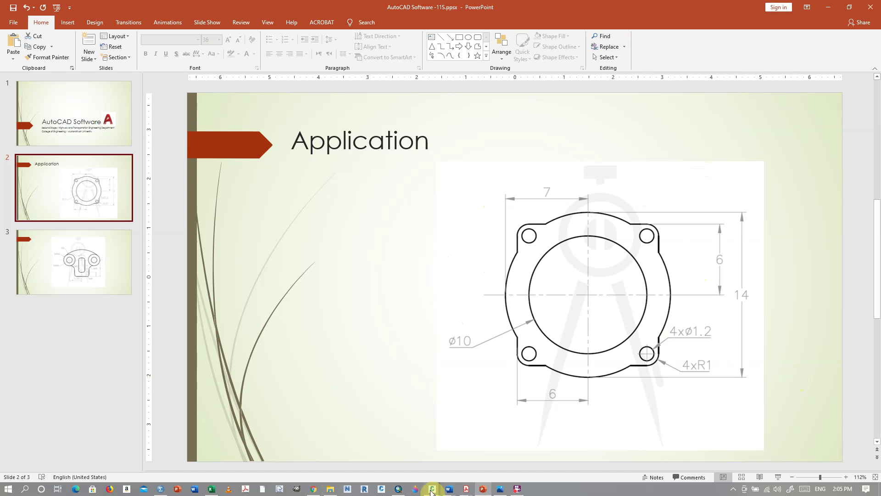
mouse_move(431, 489)
click(515, 404)
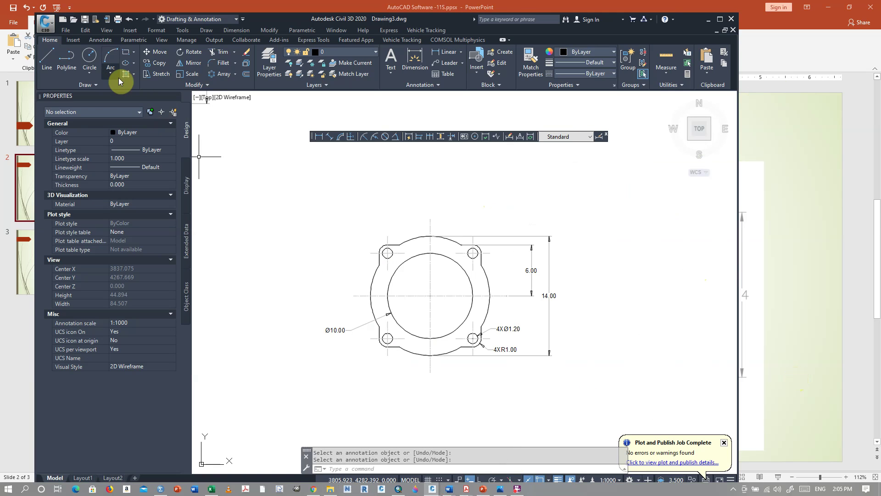
Step: Add a horizontal 6.00 dimension from the lower-left edge to the vertical centre line
click(317, 140)
scroll(399, 370, up, 4)
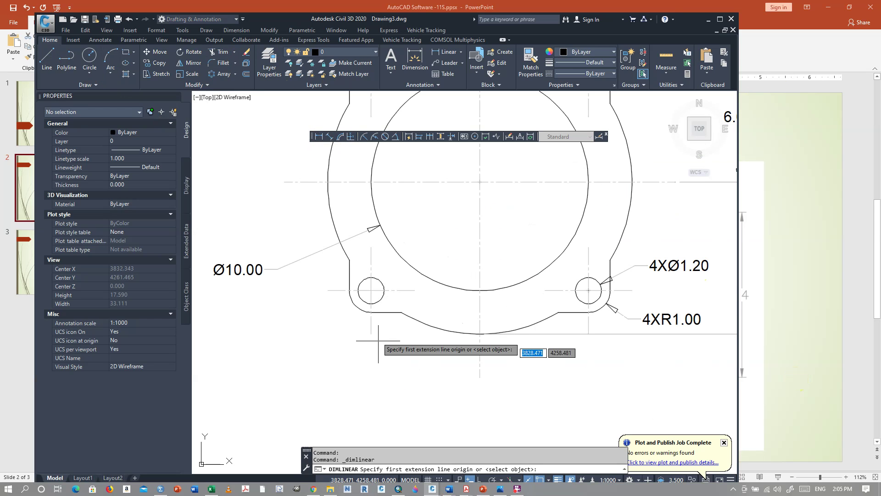
click(350, 291)
click(480, 377)
click(457, 401)
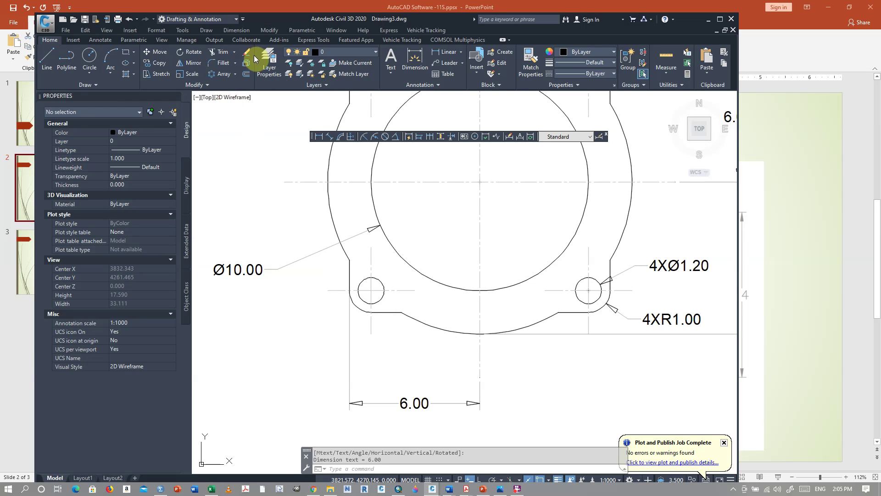
Step: Add a 7.00 dimension from the outer circle's left point to the centre line, below the 6.00
click(318, 137)
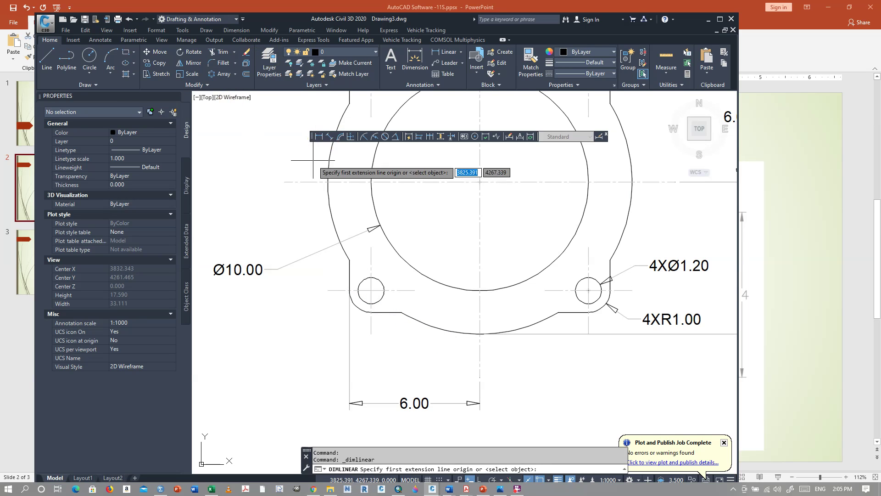
click(327, 182)
scroll(295, 197, down, 4)
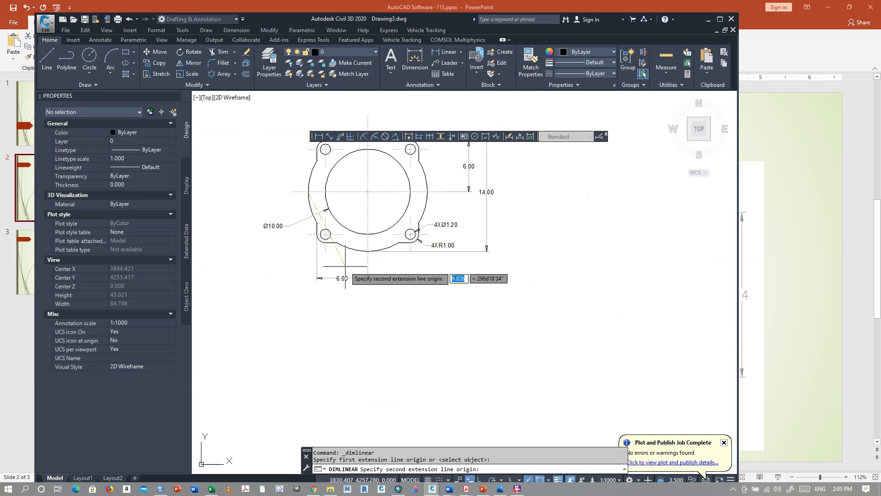
scroll(418, 325, up, 4)
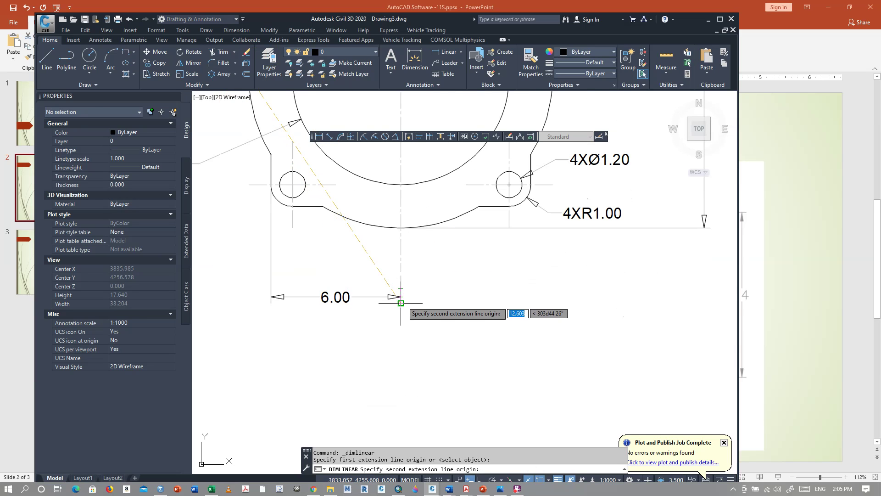
click(400, 303)
click(444, 339)
scroll(465, 354, down, 4)
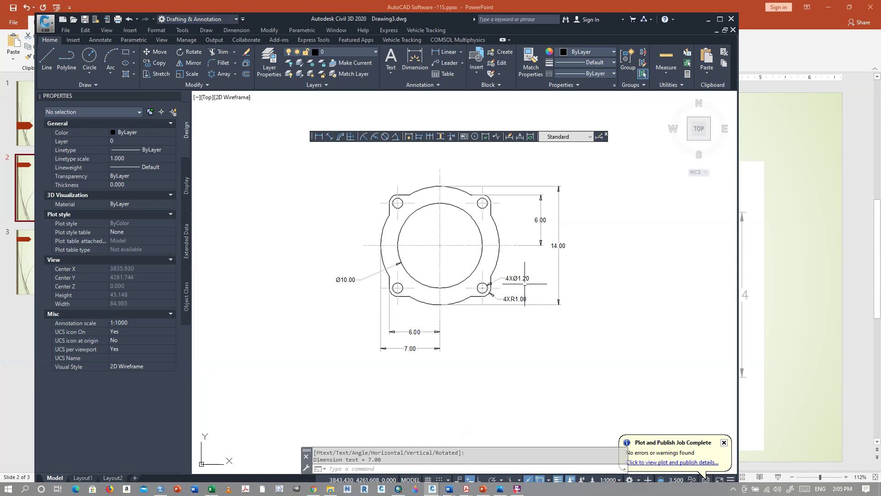
scroll(275, 253, down, 2)
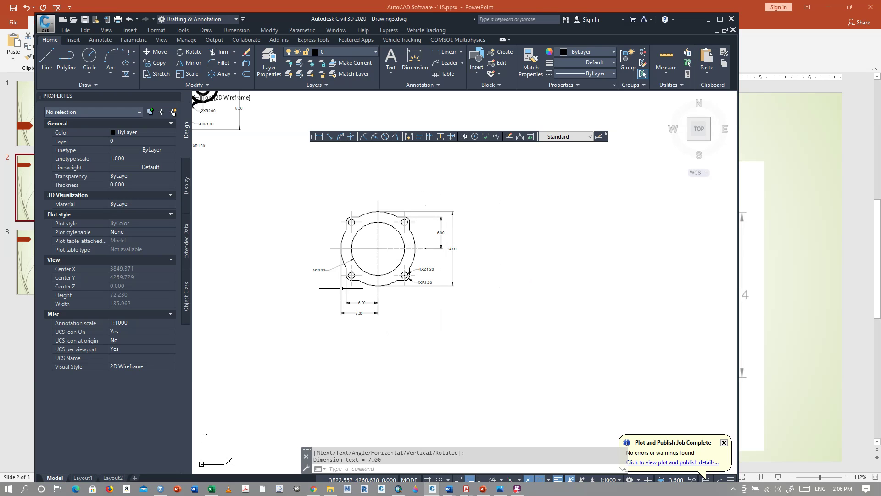
scroll(344, 293, up, 2)
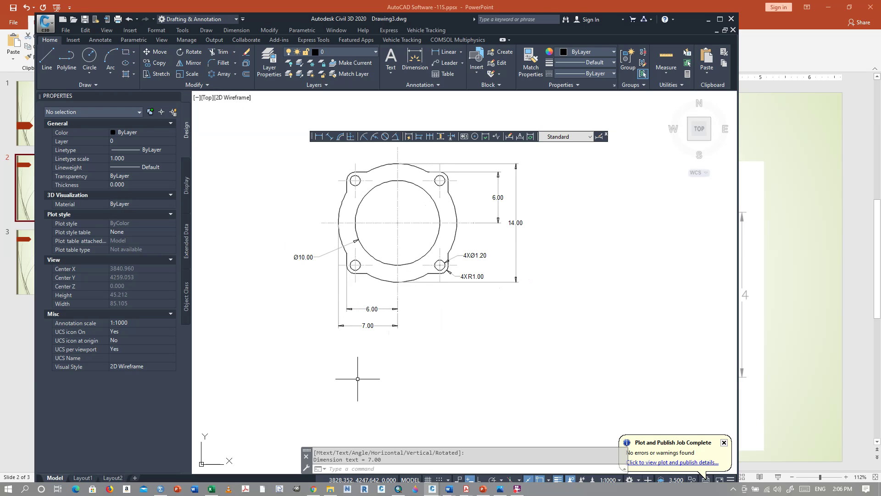